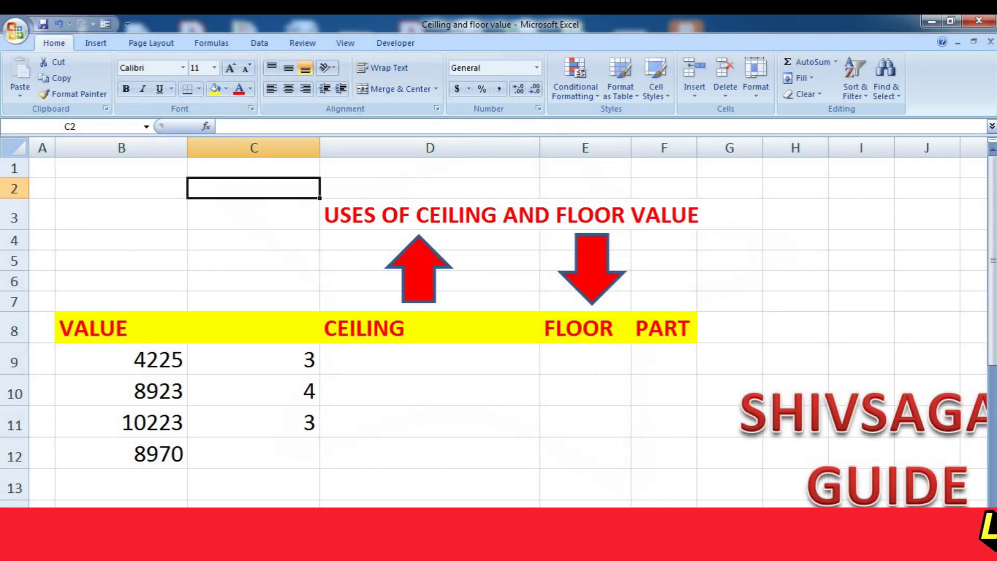
Move around the empty cells and briefly select the SHIVSAGAR GUIDE watermark shape.
{"action": "key", "text": "Down"}
{"action": "key", "text": "Down"}
{"action": "key", "text": "Down"}
{"action": "key", "text": "Right"}
{"action": "key", "text": "Right"}
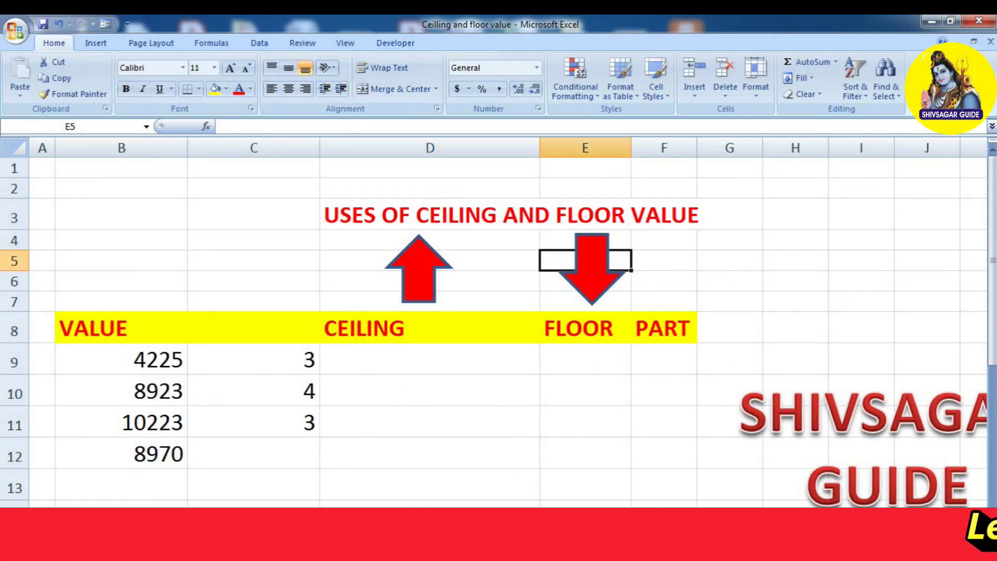
{"action": "key", "text": "Right"}
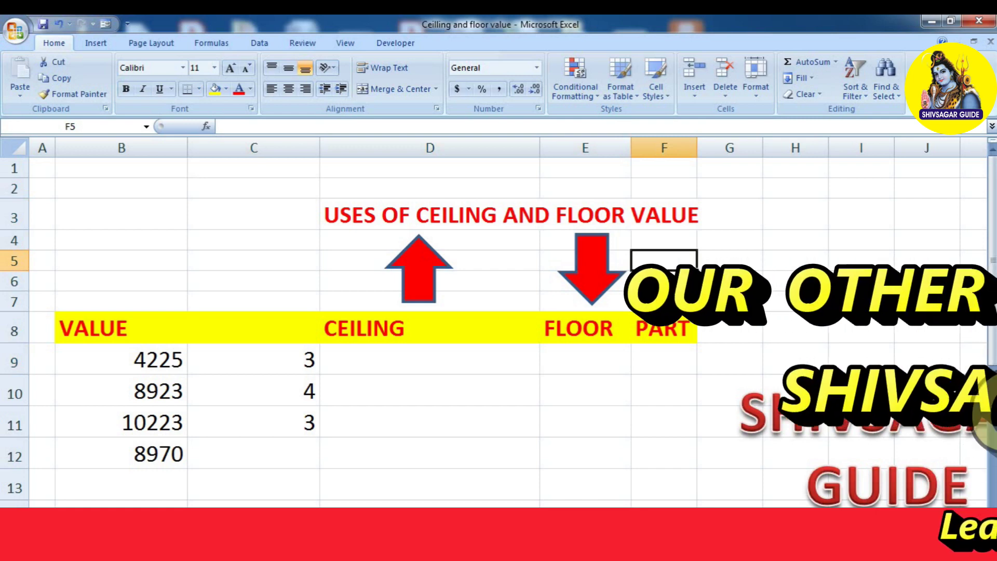
{"action": "left_click", "coordinate": [852, 415]}
{"action": "scroll", "coordinate": [852, 415], "scroll_direction": "down", "scroll_amount": 2}
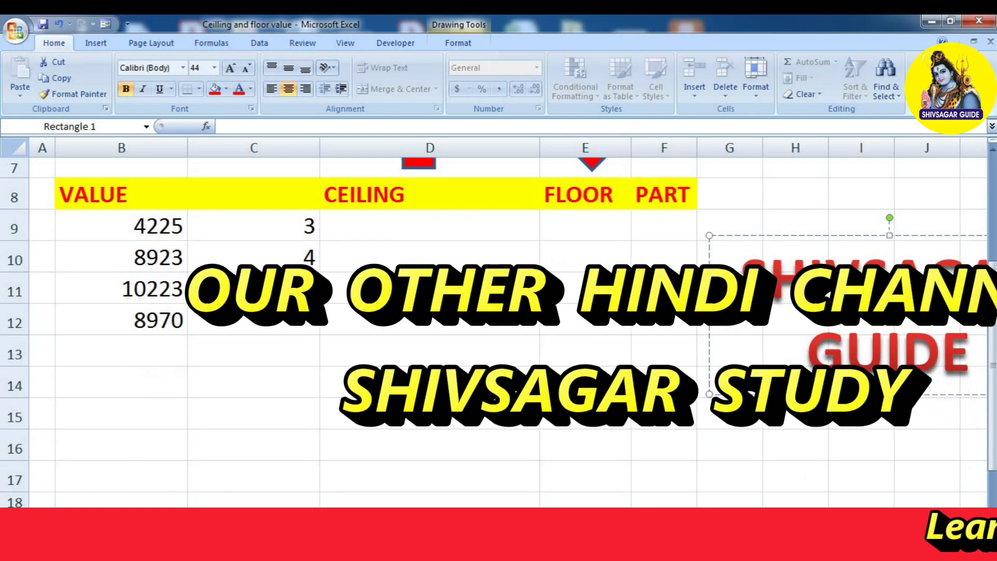
{"action": "left_click", "coordinate": [585, 320]}
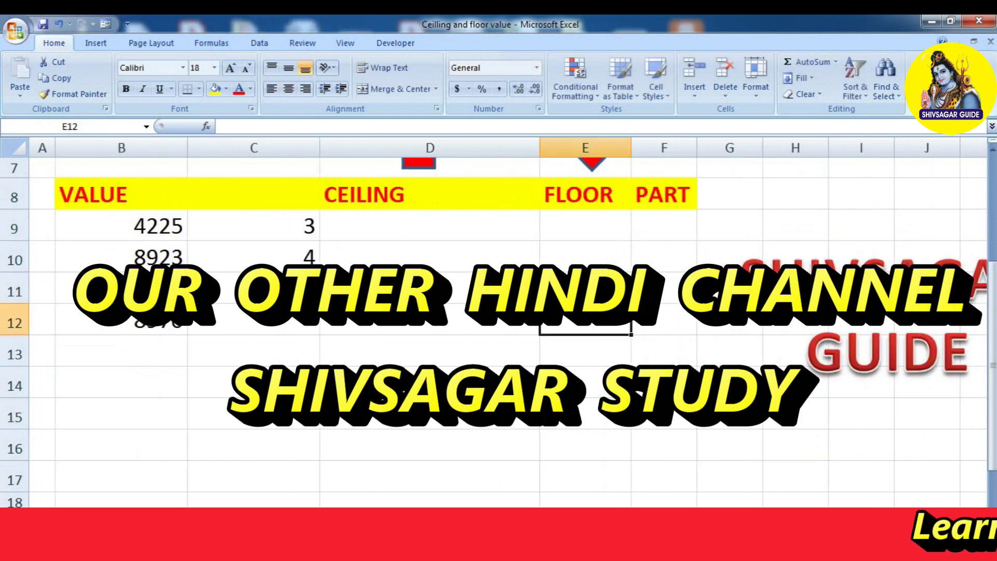
{"action": "scroll", "coordinate": [499, 332], "scroll_direction": "up", "scroll_amount": 2}
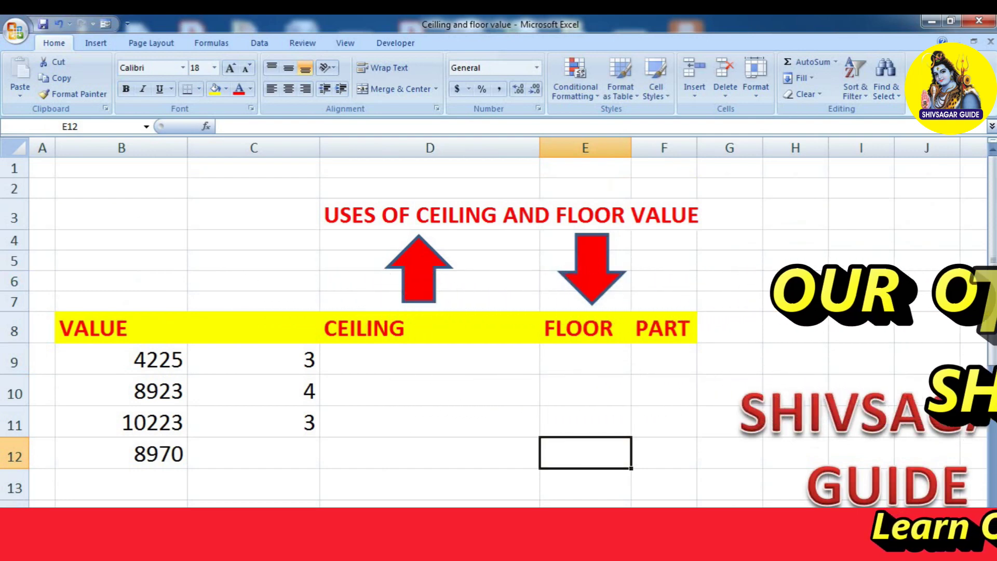
Enter =B9/C9 in D9 to divide 4225 by 3.
{"action": "left_click", "coordinate": [414, 355]}
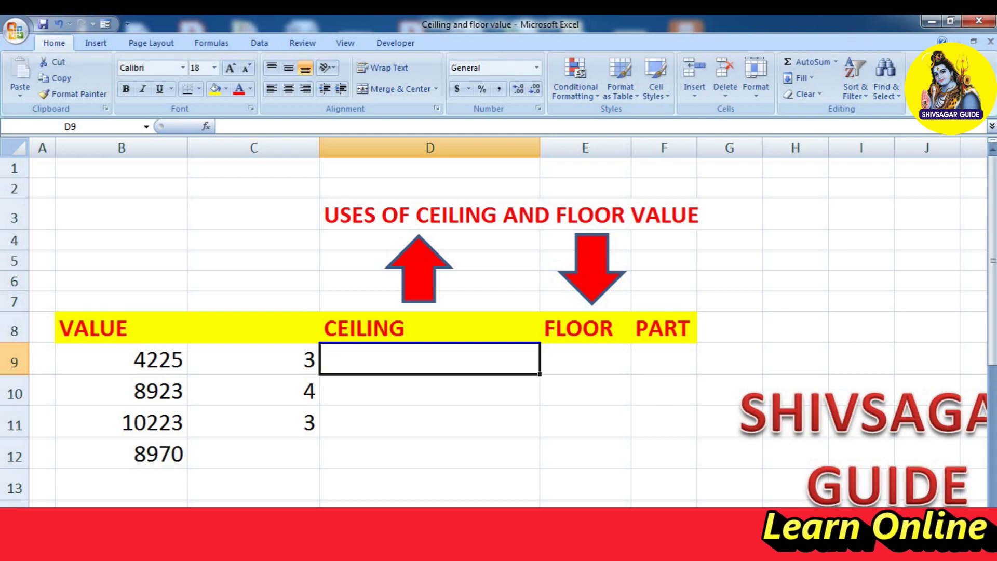
{"action": "type", "text": "="}
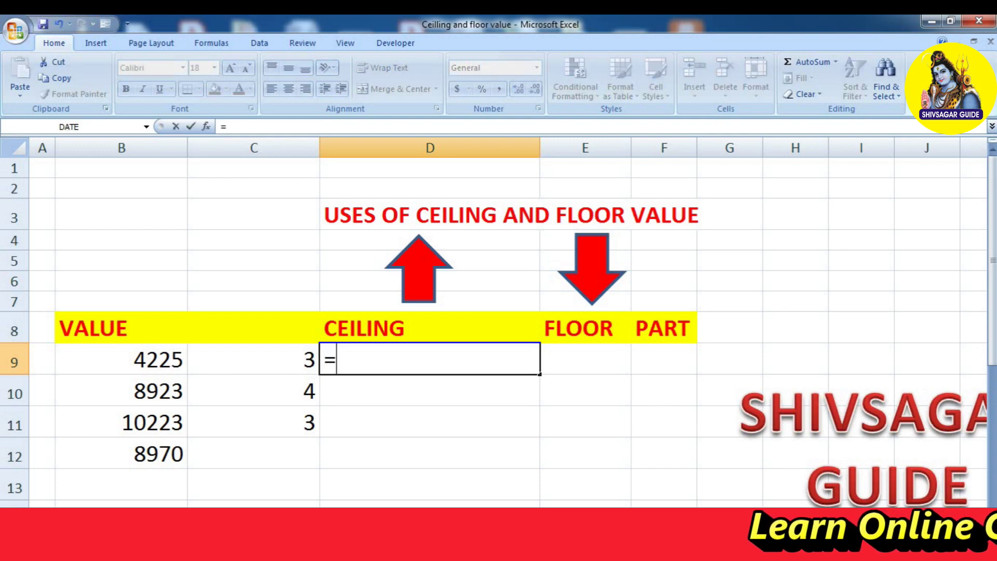
{"action": "left_click", "coordinate": [122, 359]}
{"action": "type", "text": "/"}
{"action": "left_click", "coordinate": [254, 359]}
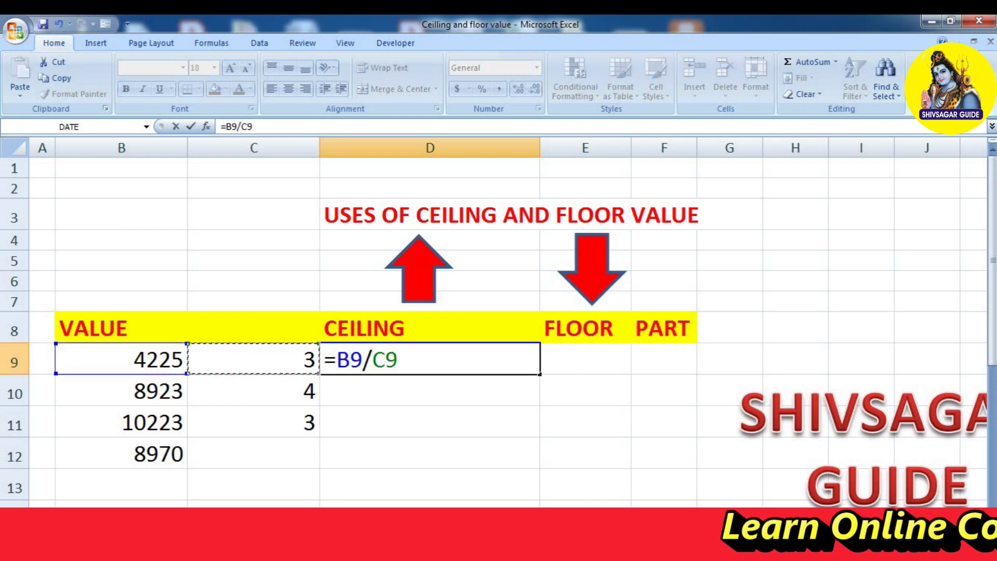
{"action": "key", "text": "Return"}
Check B9 (4225), C9 (3) and the 1408.333333 result in D9.
{"action": "left_click", "coordinate": [430, 358]}
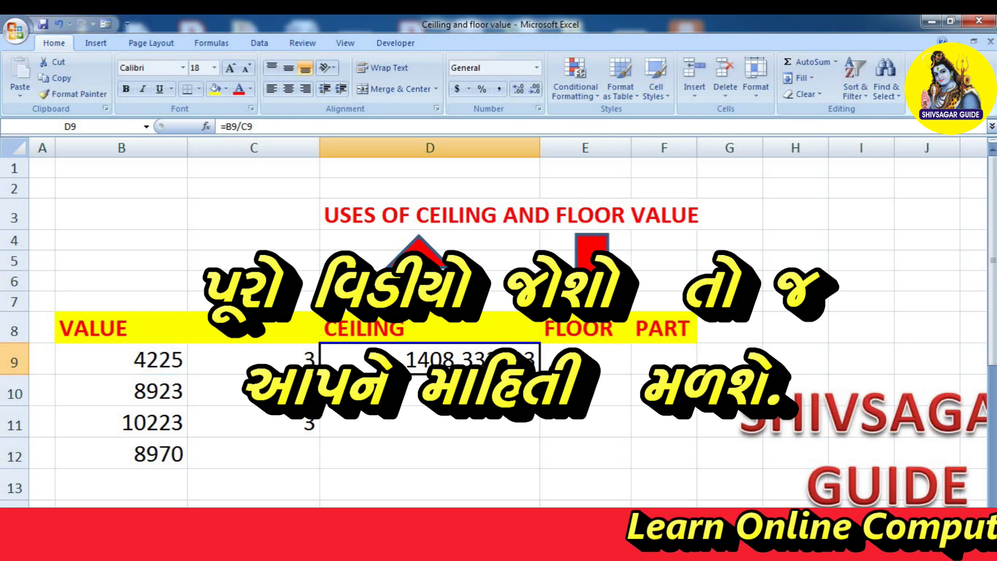
{"action": "left_click", "coordinate": [121, 359]}
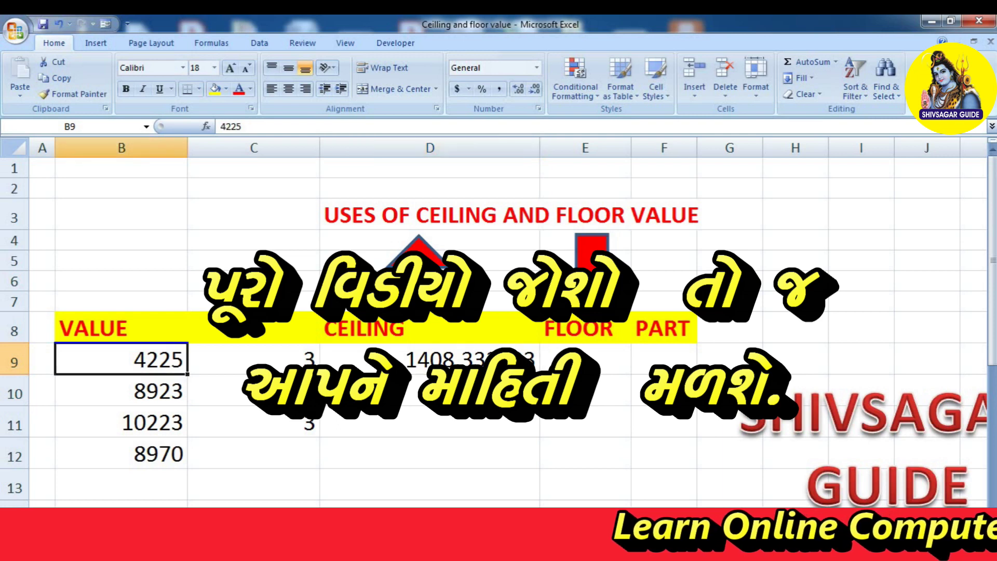
{"action": "left_click", "coordinate": [253, 359]}
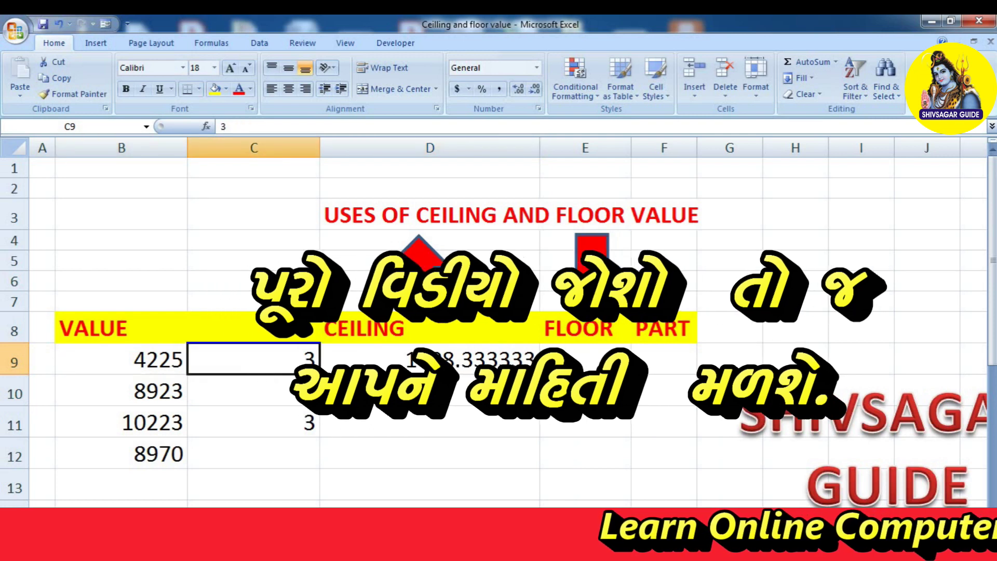
{"action": "left_click", "coordinate": [430, 358]}
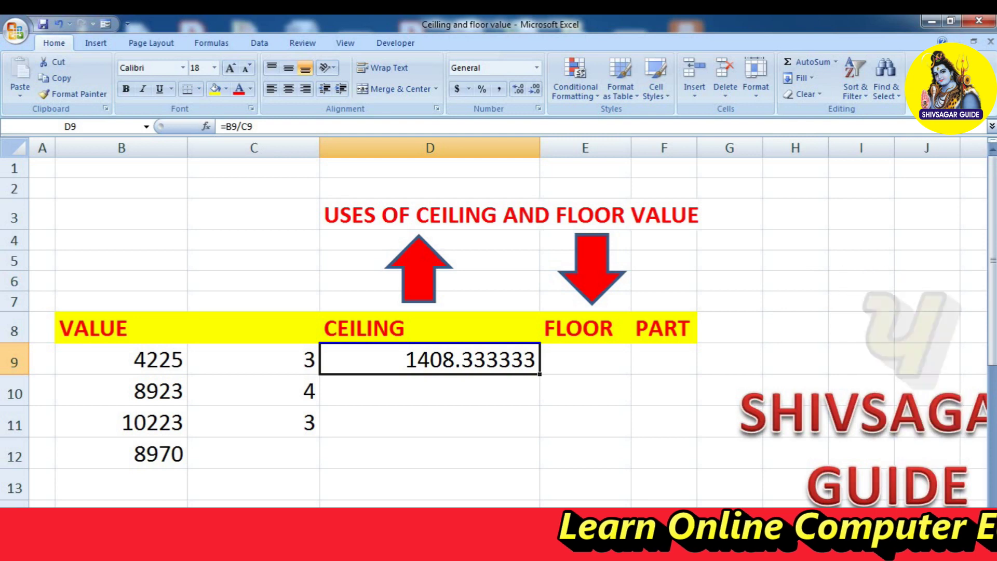
{"action": "left_click", "coordinate": [121, 358]}
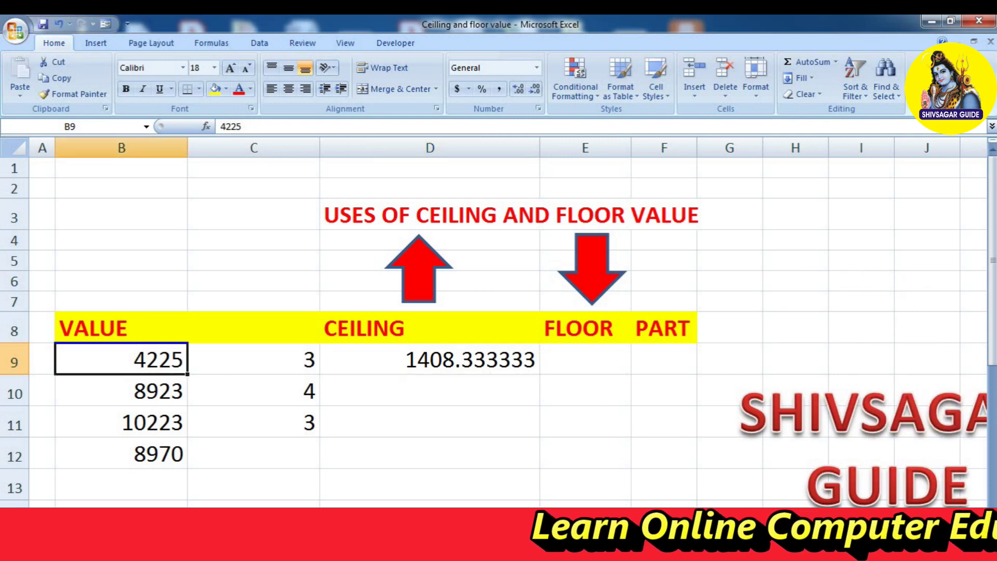
{"action": "left_click", "coordinate": [254, 359]}
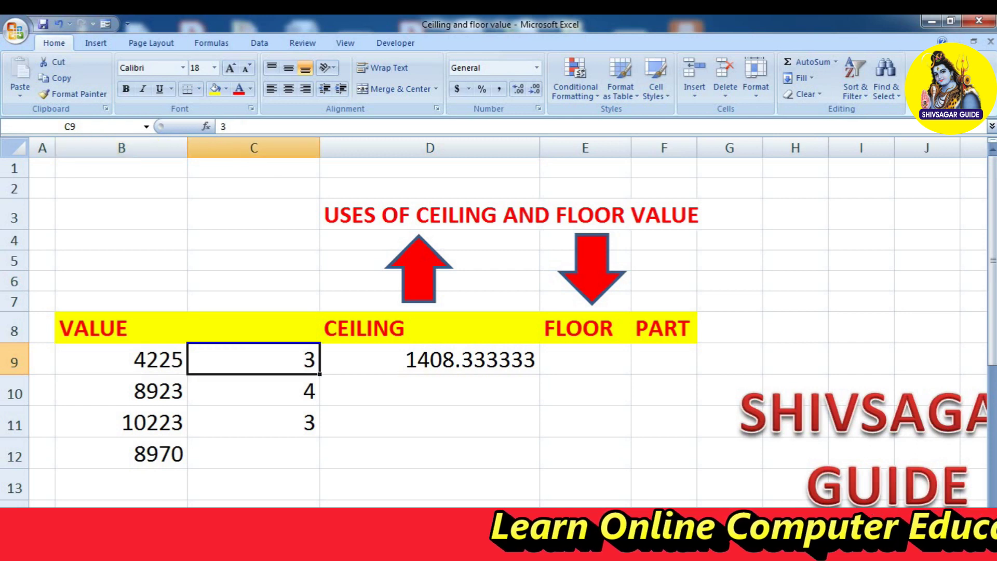
{"action": "left_click", "coordinate": [585, 358]}
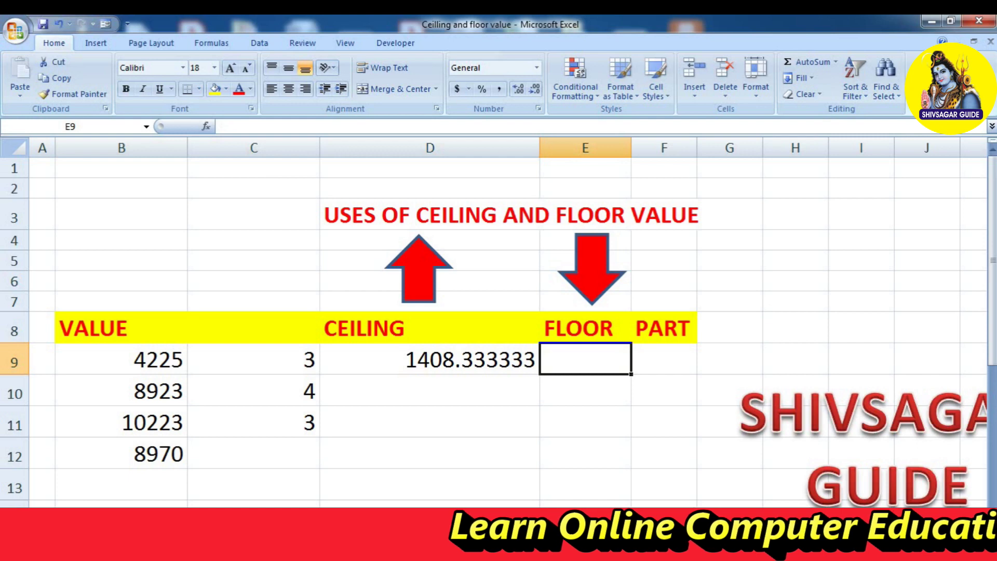
{"action": "left_click", "coordinate": [430, 390]}
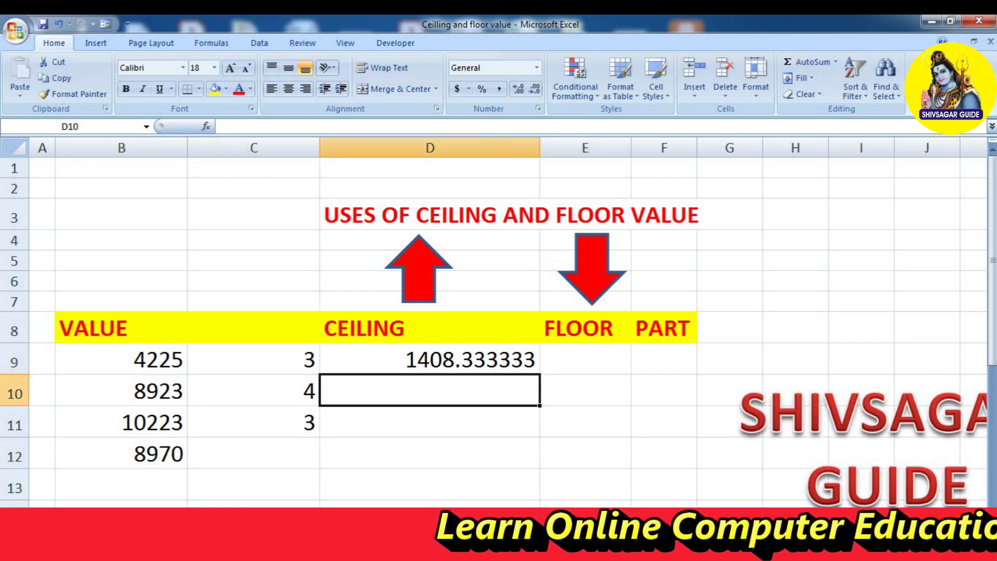
Enter =CEILING(B9,C9) in D10, rounding 4225 up to 4227.
{"action": "type", "text": "=CEII"}
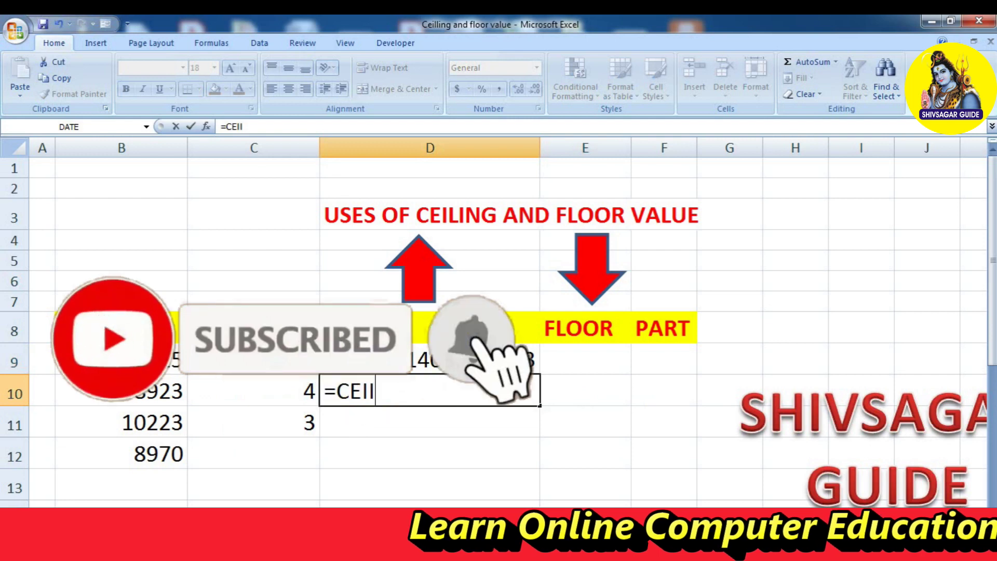
{"action": "type", "text": "NG"}
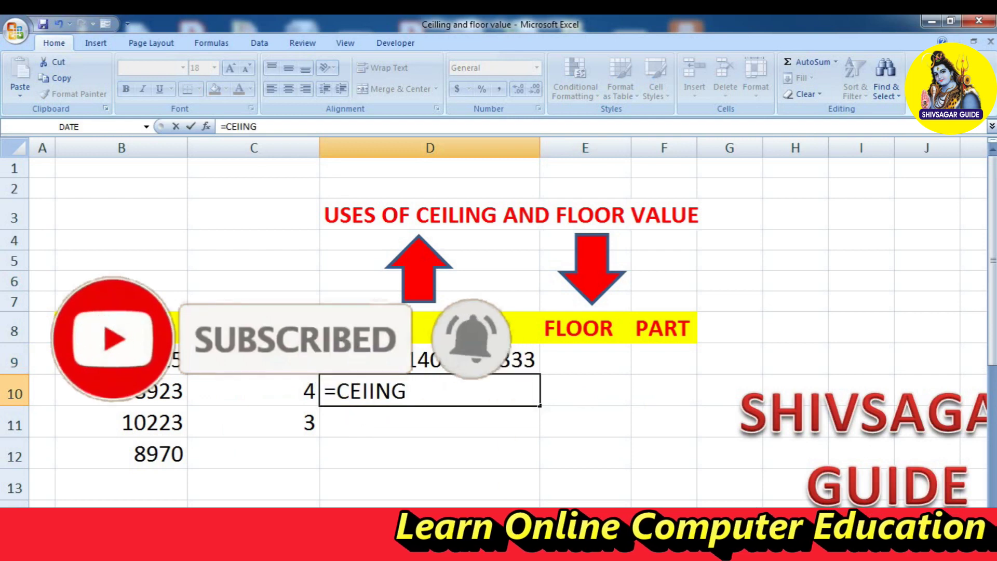
{"action": "key", "text": "BackSpace"}
{"action": "key", "text": "BackSpace"}
{"action": "key", "text": "BackSpace"}
{"action": "type", "text": "NG"}
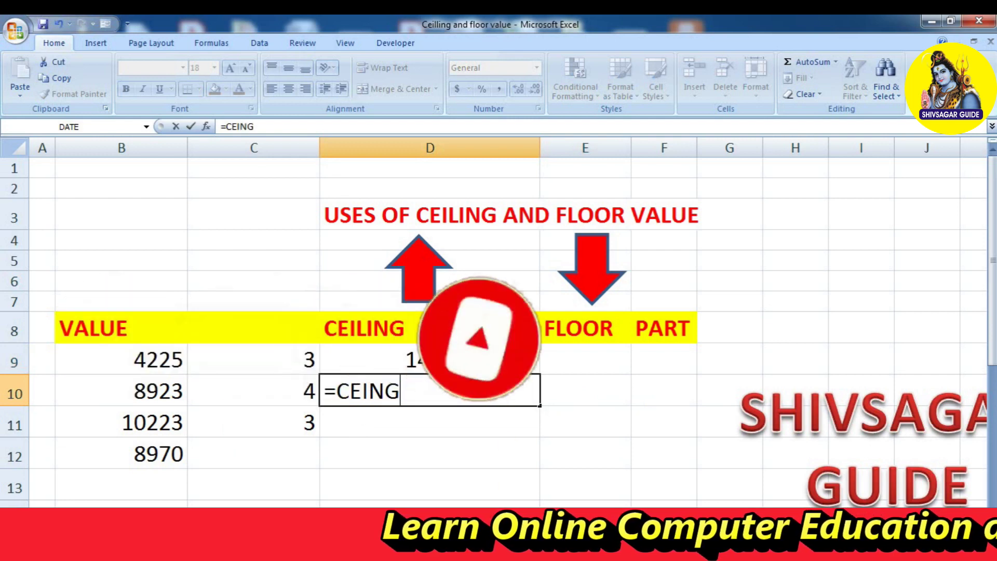
{"action": "key", "text": "BackSpace"}
{"action": "key", "text": "BackSpace"}
{"action": "key", "text": "BackSpace"}
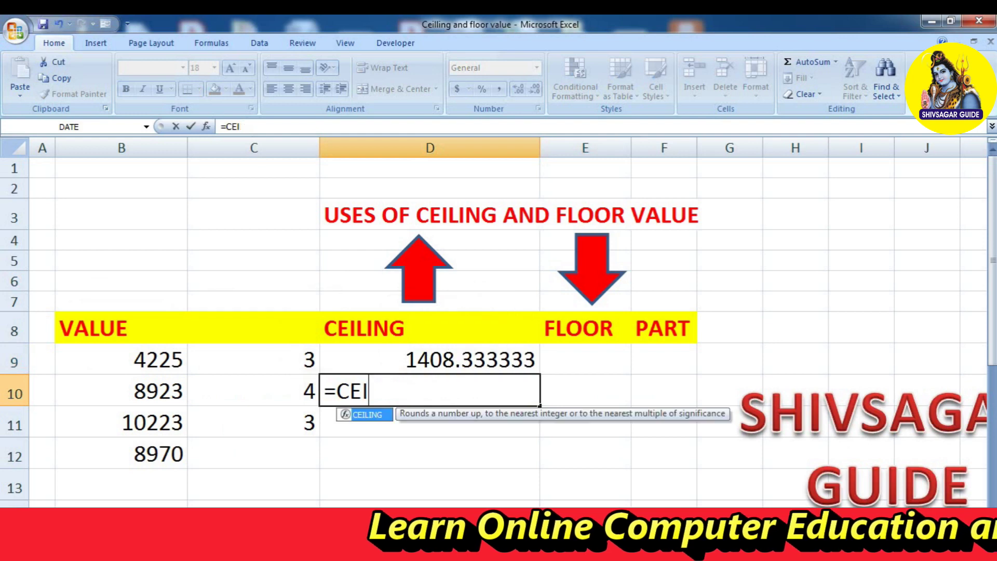
{"action": "type", "text": "L"}
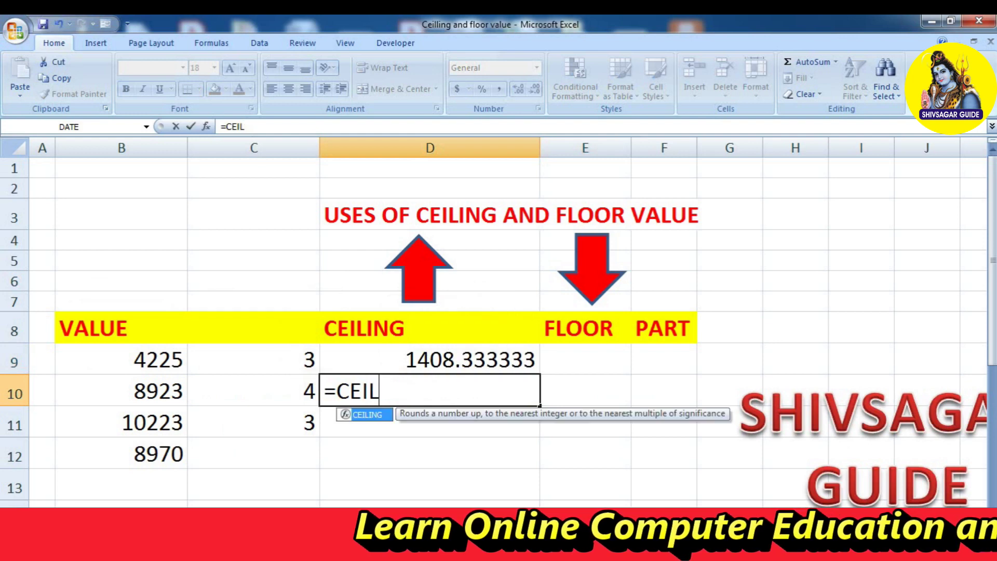
{"action": "type", "text": "ING("}
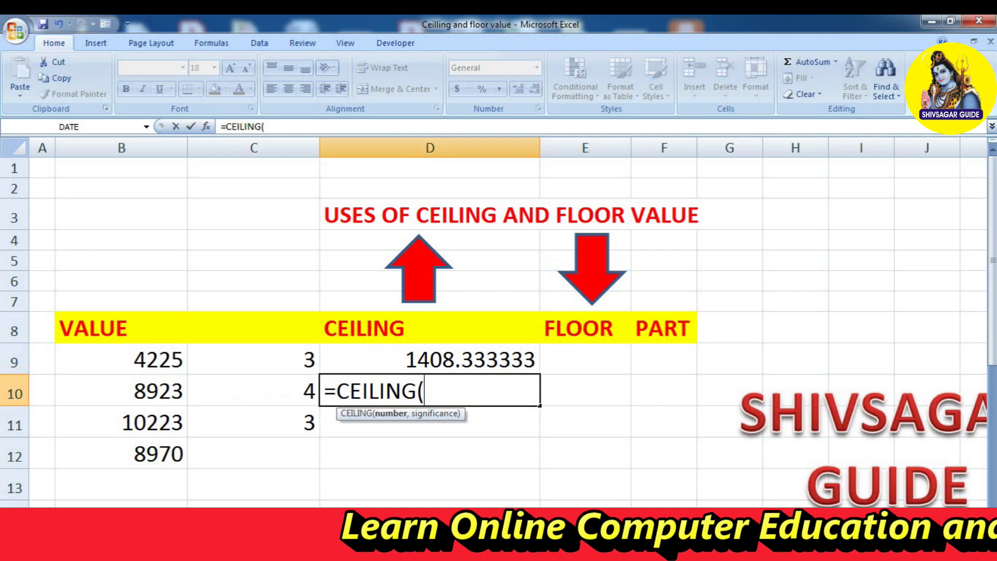
{"action": "left_click", "coordinate": [122, 360]}
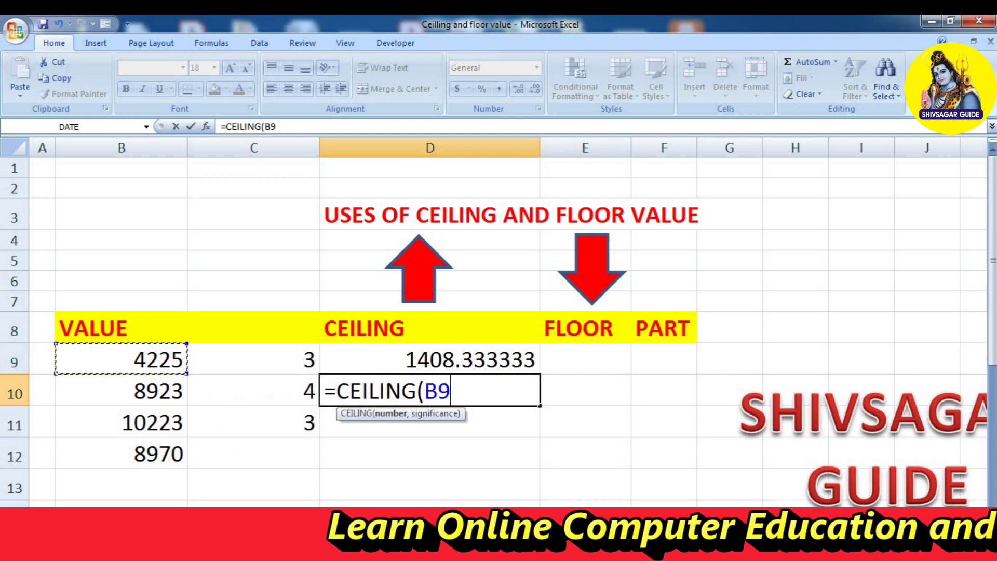
{"action": "type", "text": ","}
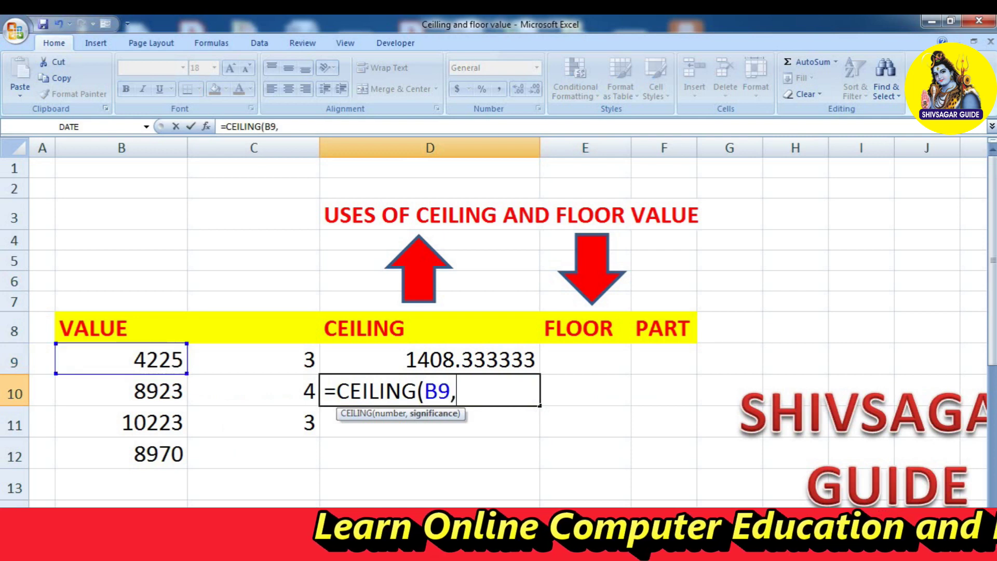
{"action": "type", "text": "3"}
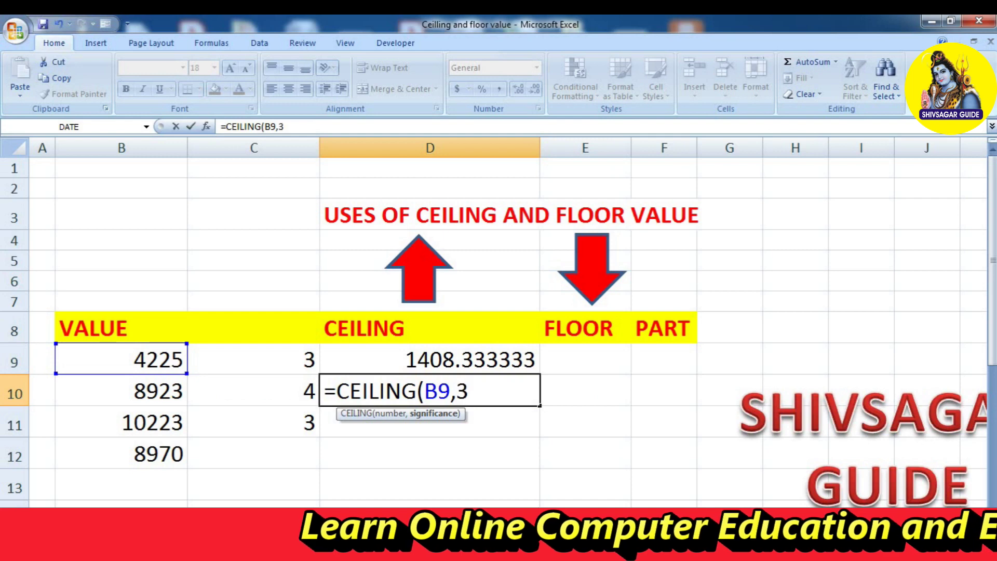
{"action": "key", "text": "BackSpace"}
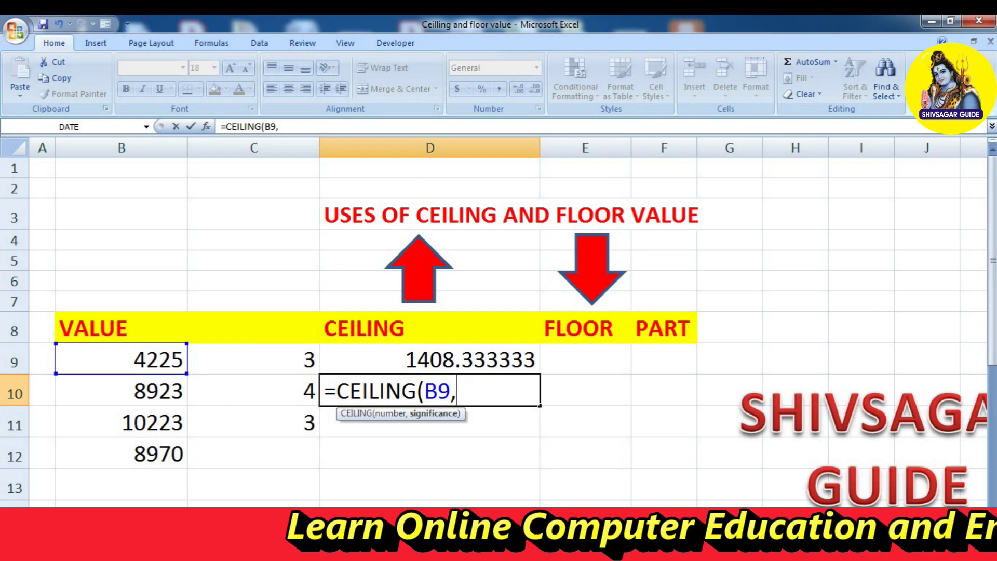
{"action": "left_click", "coordinate": [254, 360]}
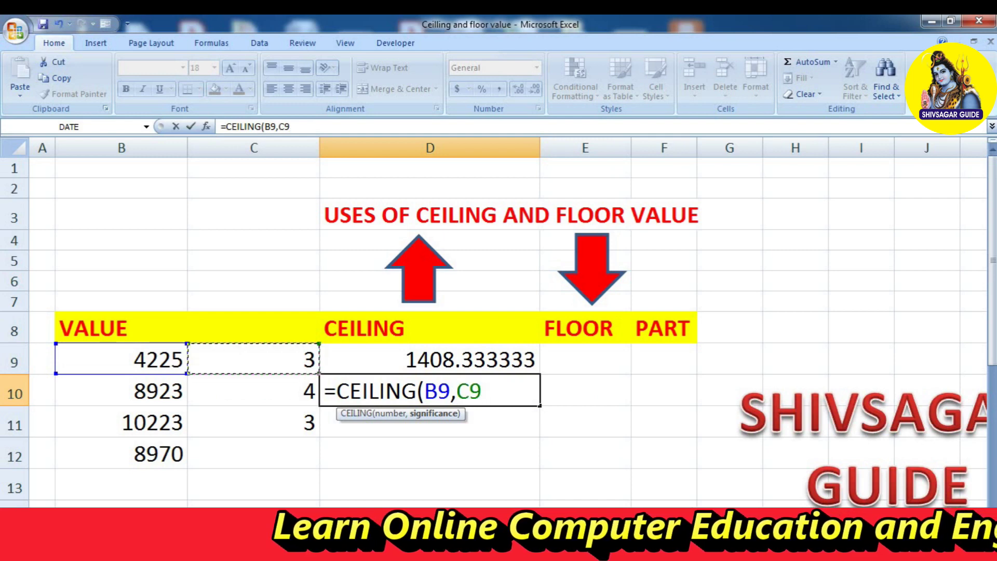
{"action": "type", "text": ")"}
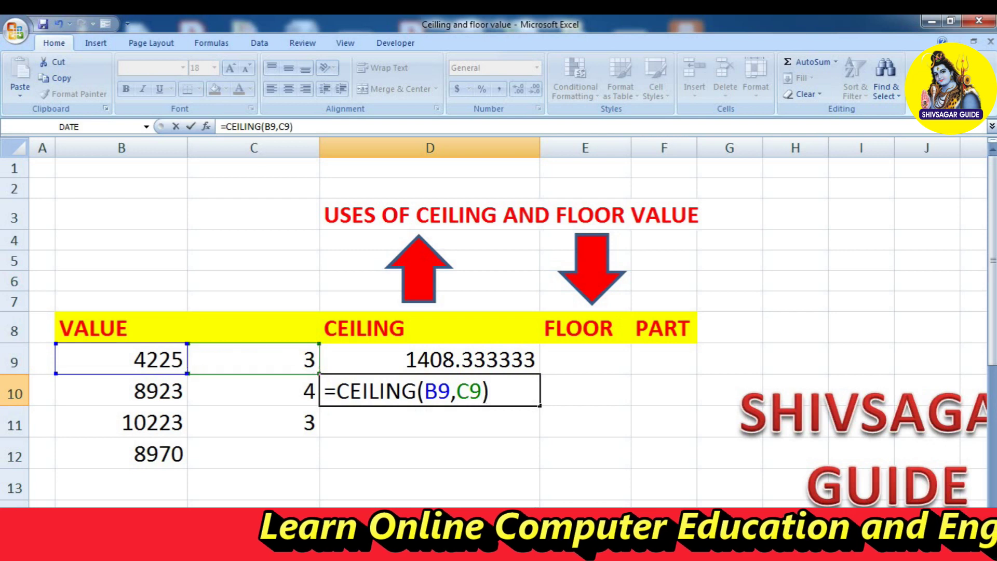
{"action": "key", "text": "Return"}
{"action": "left_click", "coordinate": [430, 390]}
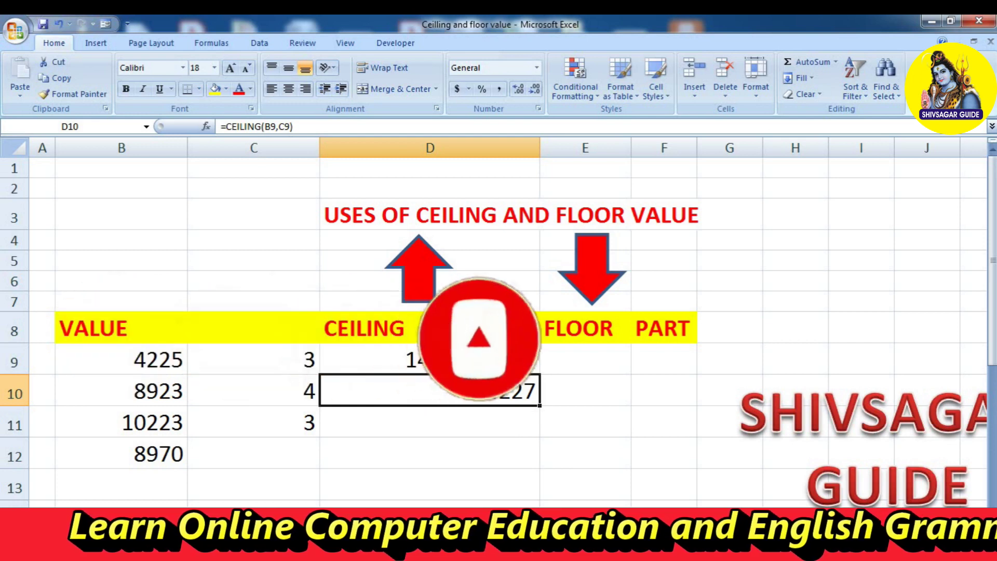
{"action": "left_click", "coordinate": [121, 359]}
{"action": "type", "text": "4227"}
{"action": "key", "text": "Return"}
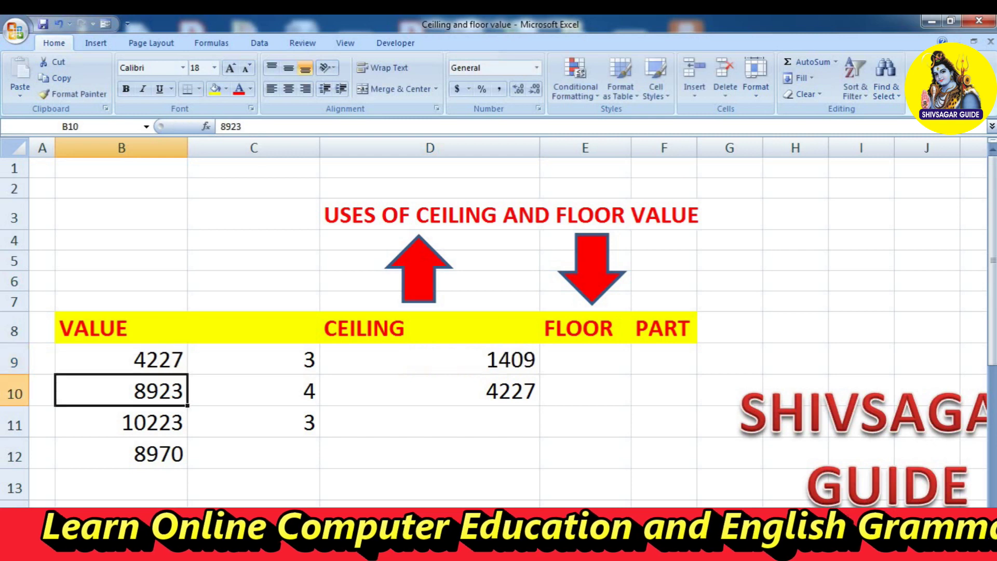
{"action": "left_click", "coordinate": [122, 358]}
{"action": "left_click", "coordinate": [430, 358]}
{"action": "left_click", "coordinate": [253, 359]}
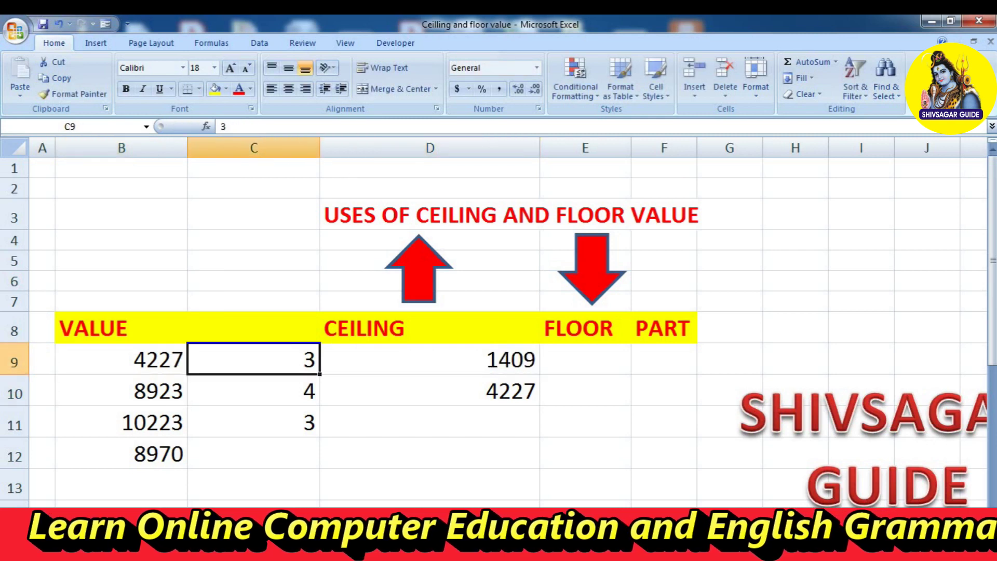
{"action": "left_click", "coordinate": [121, 359]}
{"action": "left_click", "coordinate": [254, 358]}
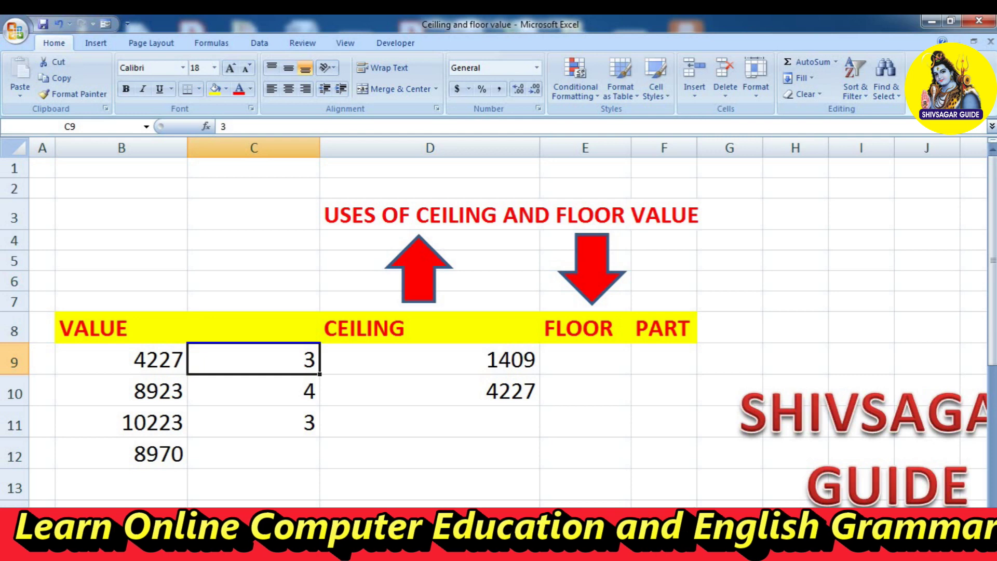
{"action": "left_click", "coordinate": [431, 358]}
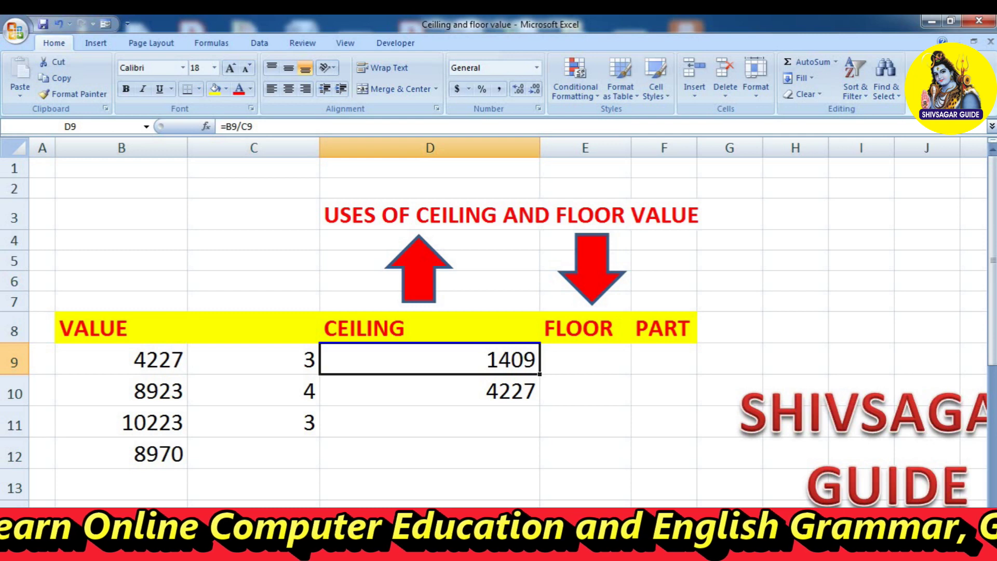
{"action": "left_click", "coordinate": [253, 358]}
{"action": "left_click", "coordinate": [122, 359]}
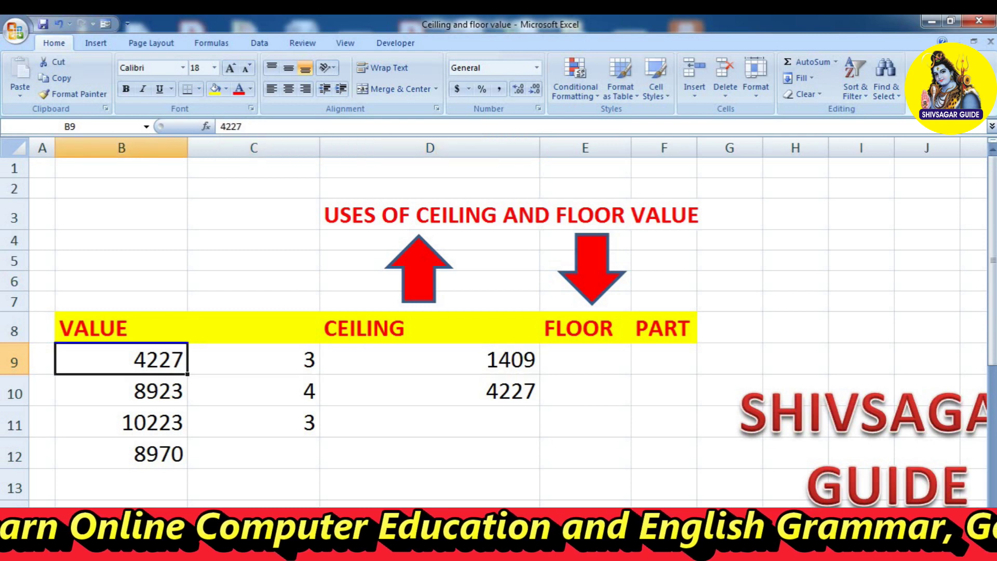
{"action": "key", "text": "F2"}
{"action": "key", "text": "BackSpace"}
{"action": "type", "text": "5"}
{"action": "key", "text": "Return"}
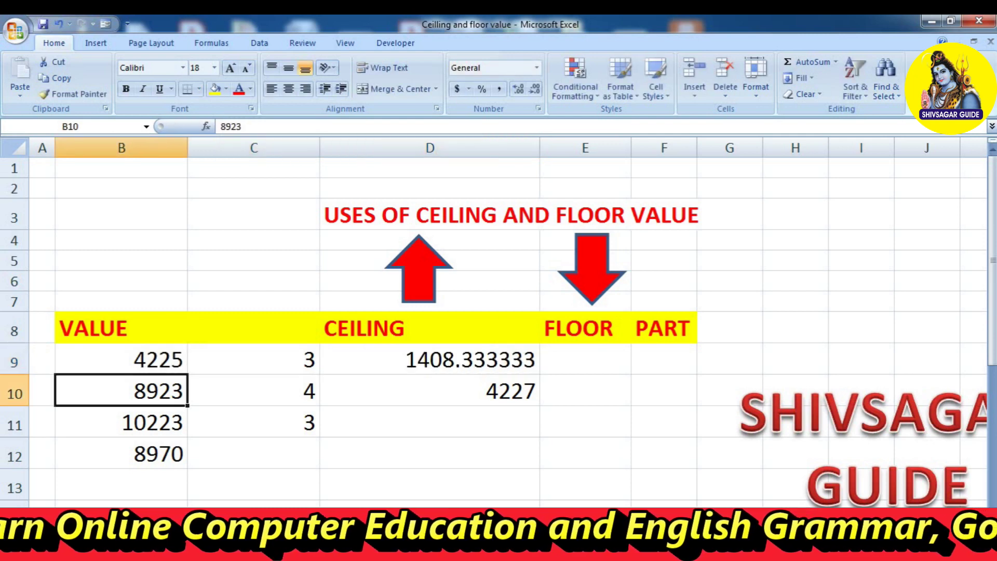
{"action": "left_click", "coordinate": [253, 390]}
{"action": "left_click", "coordinate": [430, 390]}
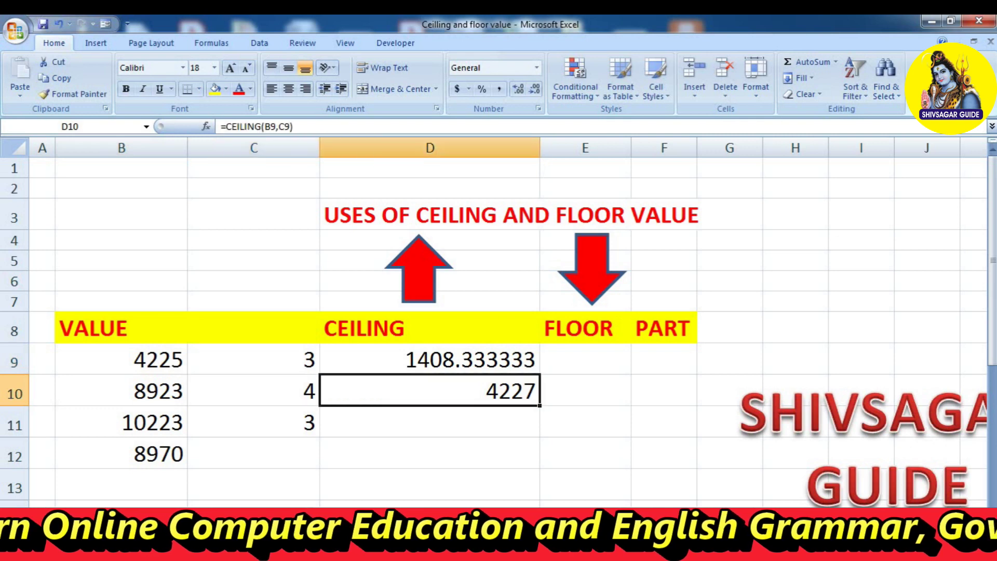
{"action": "key", "text": "Up"}
{"action": "key", "text": "Up"}
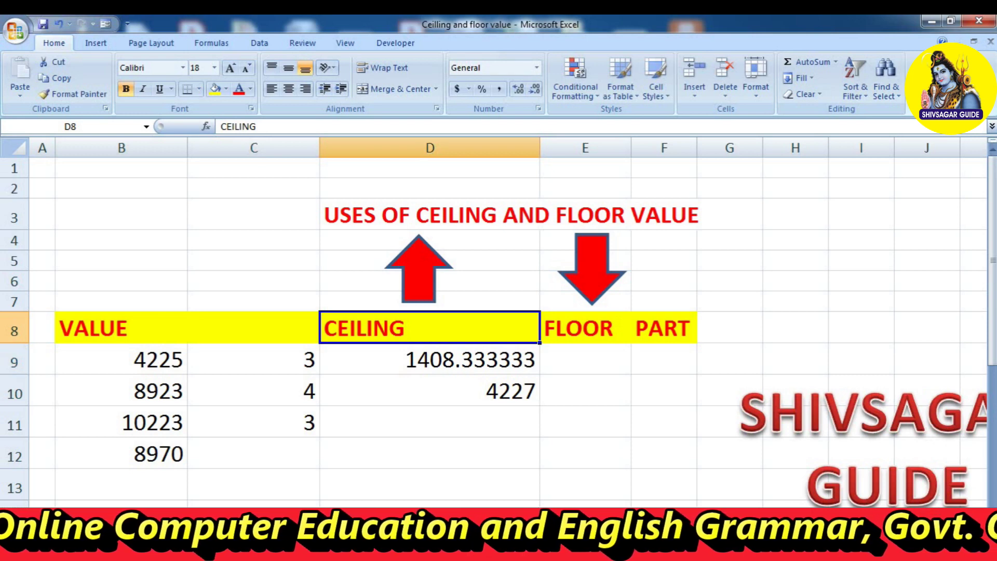
{"action": "key", "text": "Down"}
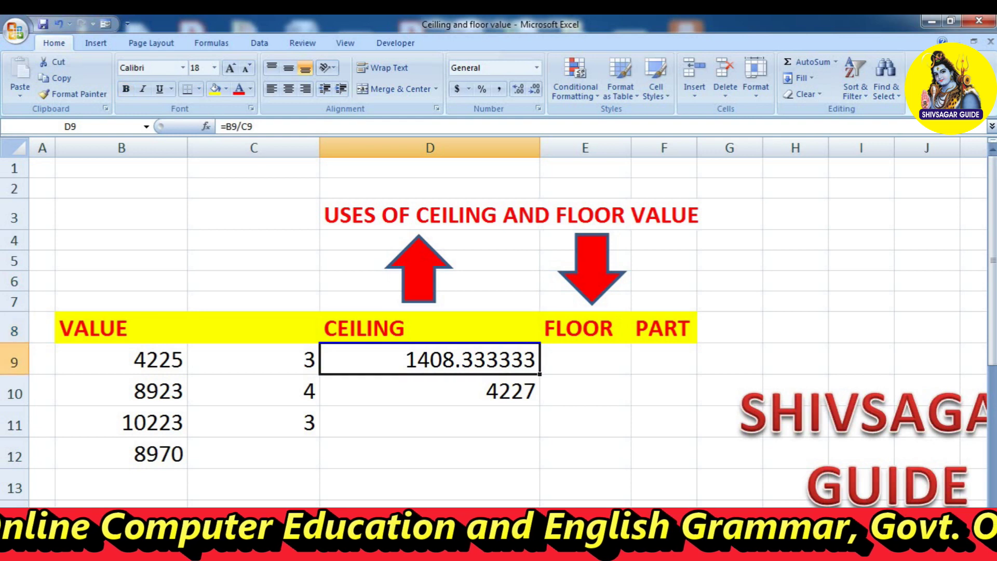
{"action": "key", "text": "Right"}
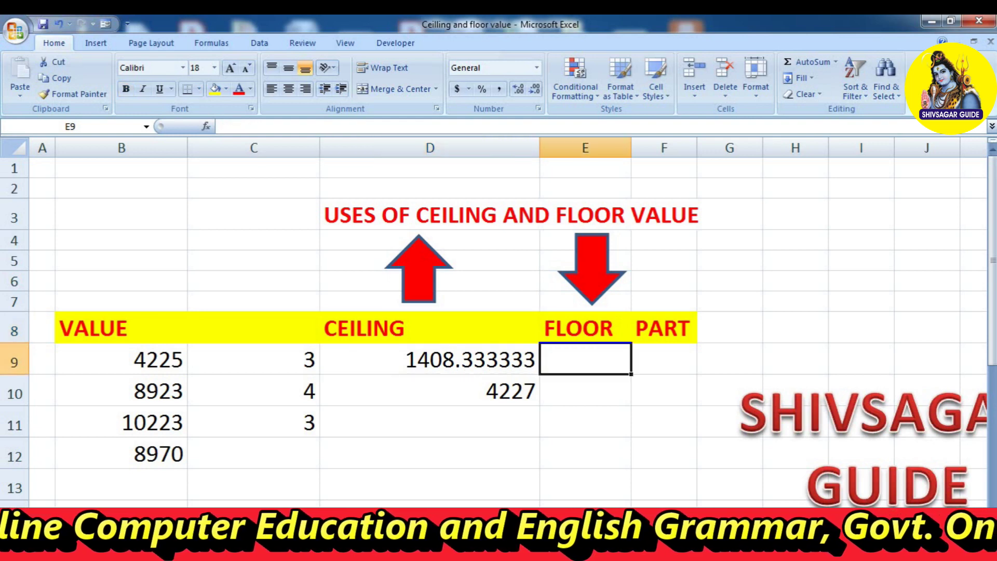
{"action": "key", "text": "Left"}
{"action": "key", "text": "Left"}
{"action": "key", "text": "Right"}
{"action": "key", "text": "Right"}
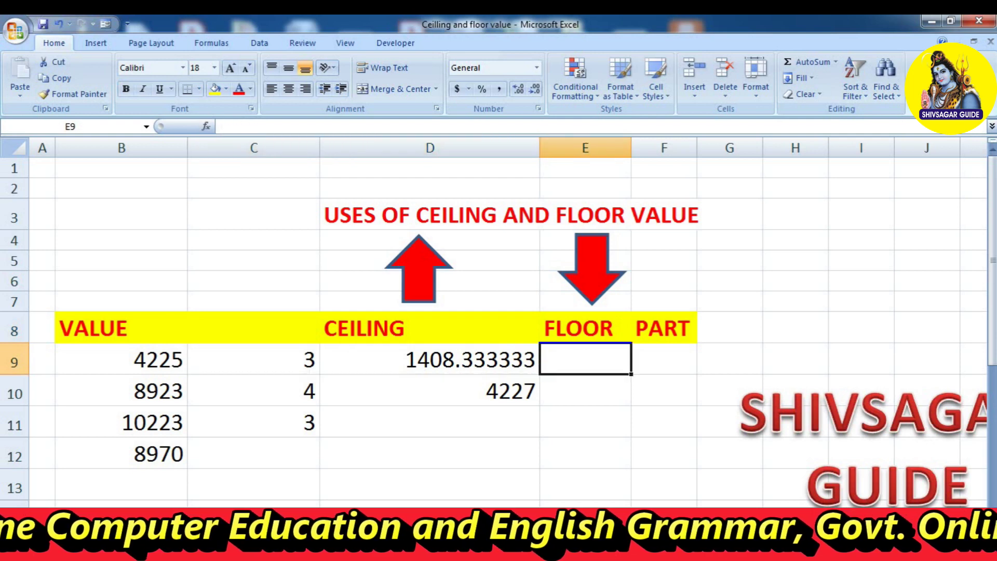
{"action": "type", "text": "="}
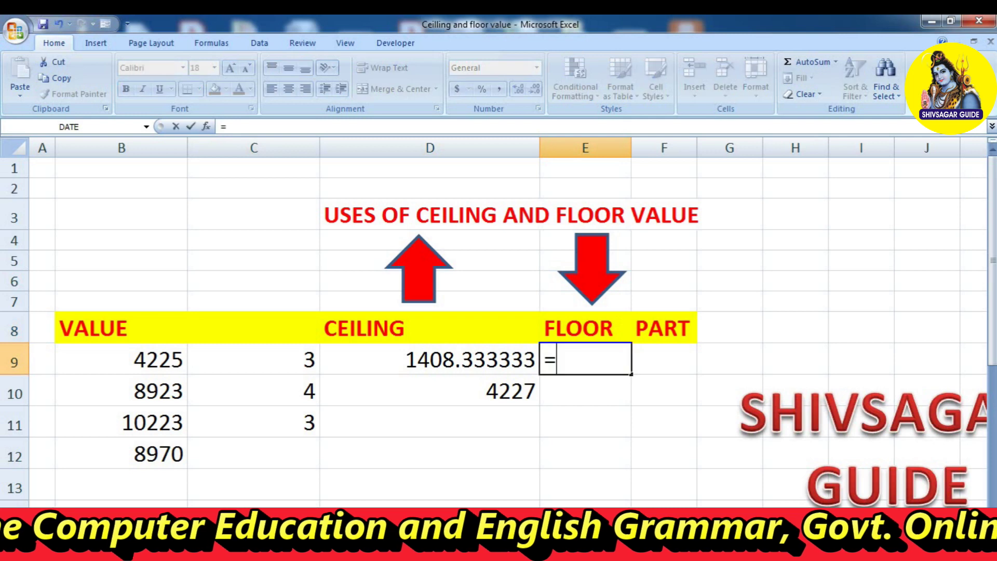
{"action": "left_click", "coordinate": [121, 359]}
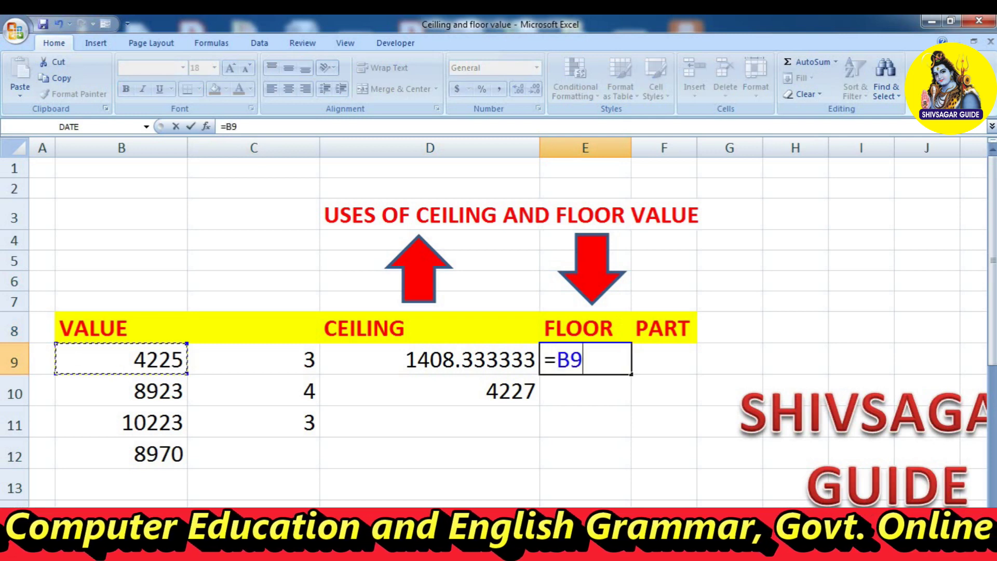
{"action": "type", "text": "/"}
{"action": "left_click", "coordinate": [254, 358]}
{"action": "type", "text": ")"}
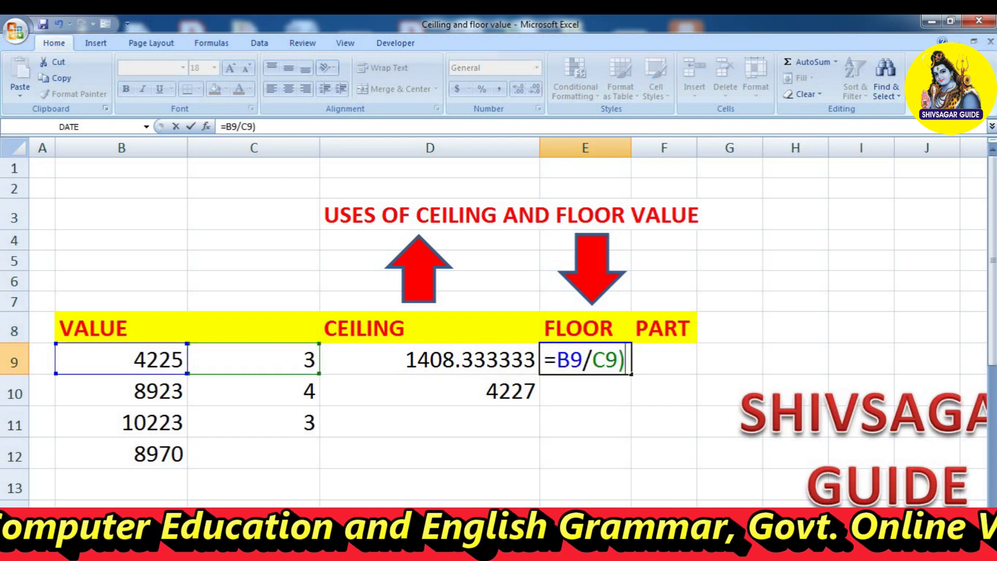
{"action": "key", "text": "Return"}
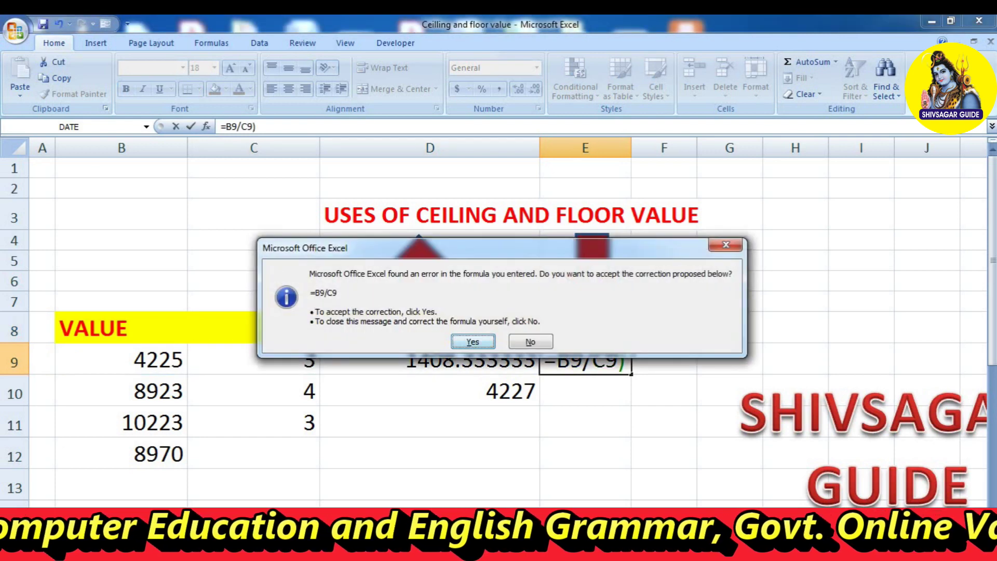
{"action": "key", "text": "Return"}
{"action": "left_click", "coordinate": [585, 359]}
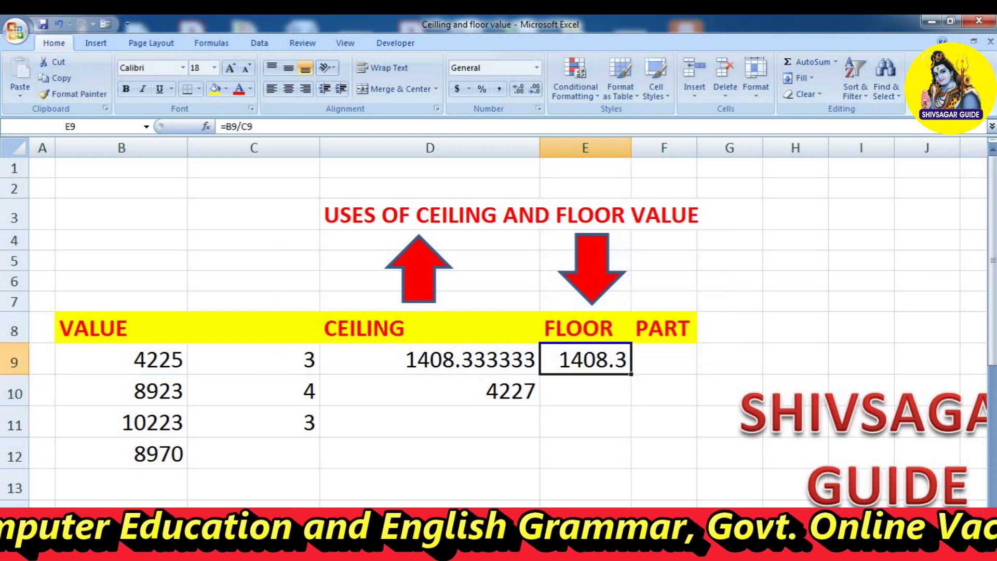
{"action": "key", "text": "Delete"}
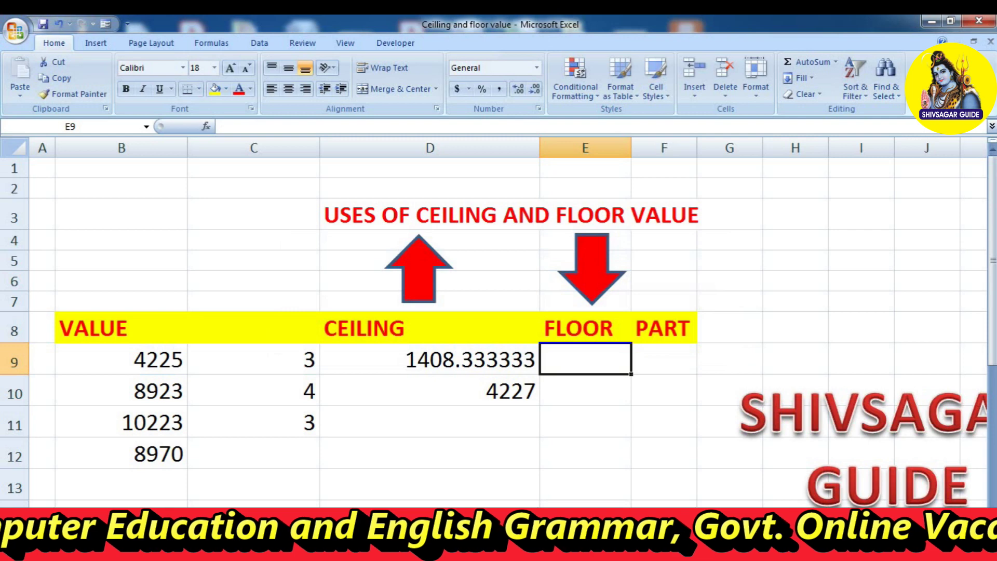
{"action": "type", "text": "=FLOOR("}
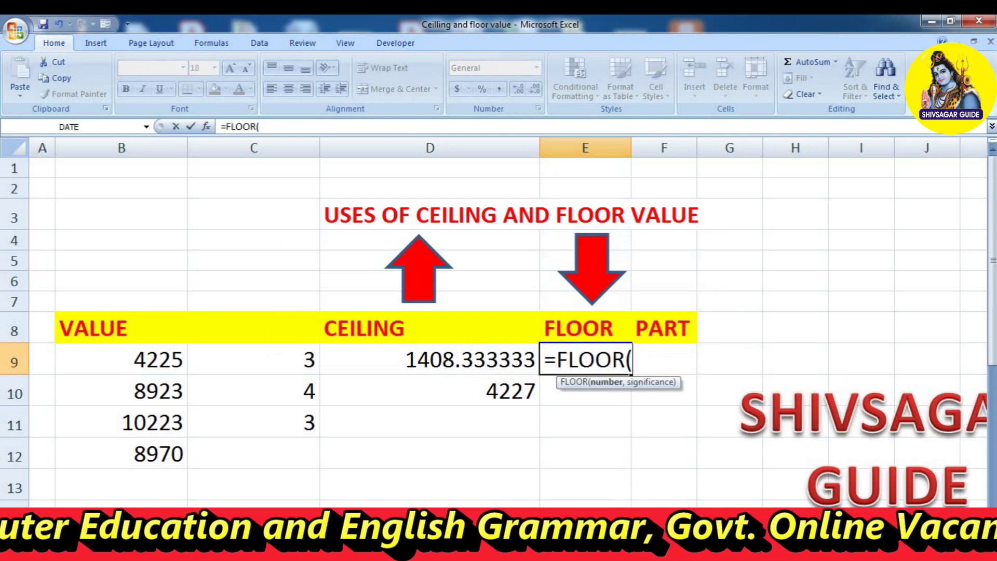
{"action": "left_click", "coordinate": [121, 359]}
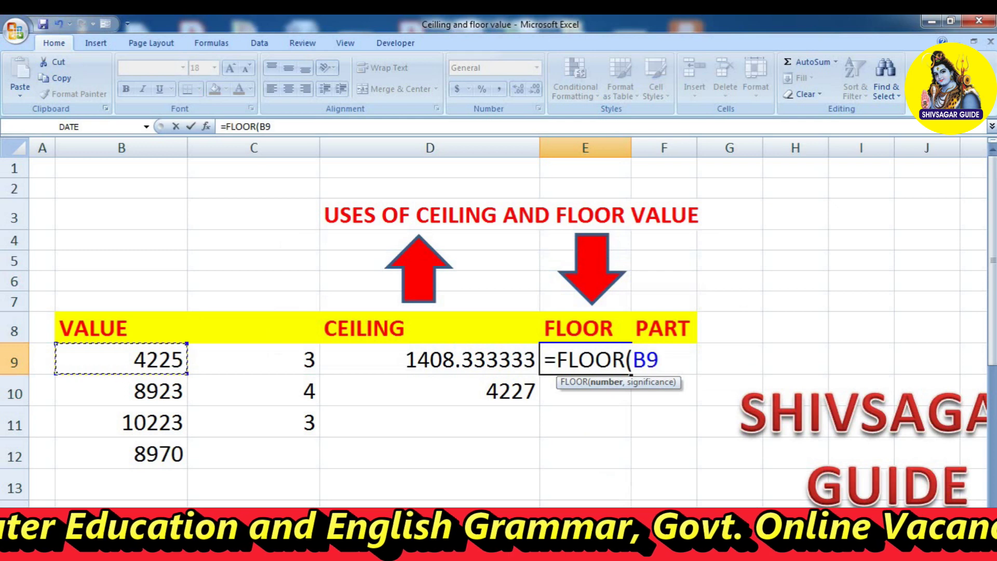
{"action": "type", "text": ","}
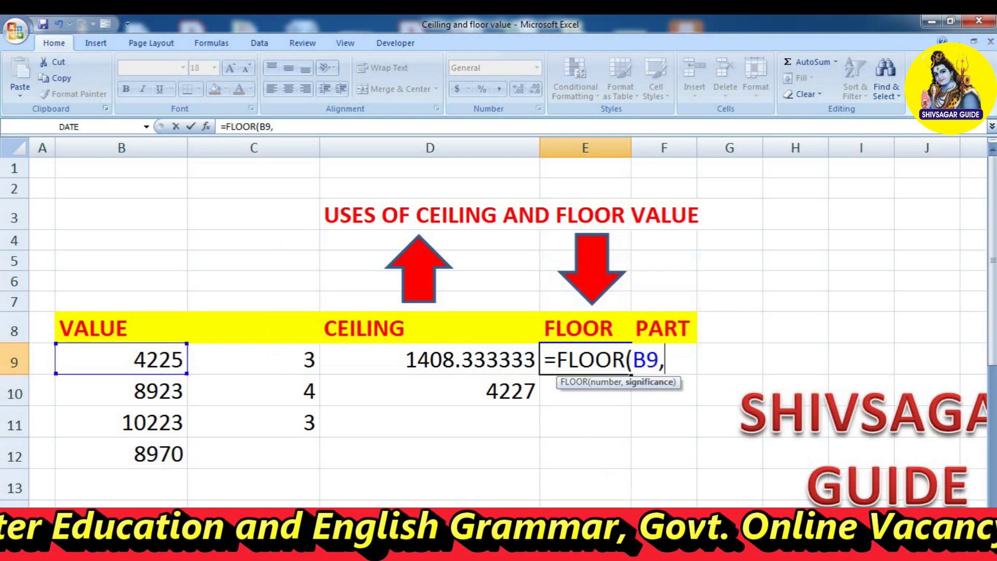
{"action": "left_click", "coordinate": [253, 358]}
{"action": "type", "text": ")"}
{"action": "key", "text": "Return"}
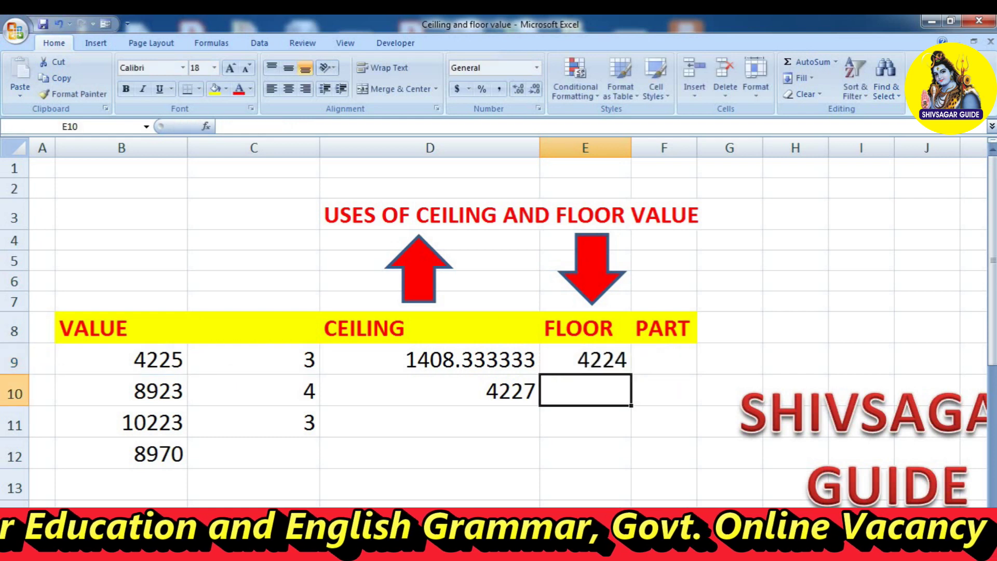
{"action": "left_click", "coordinate": [585, 359]}
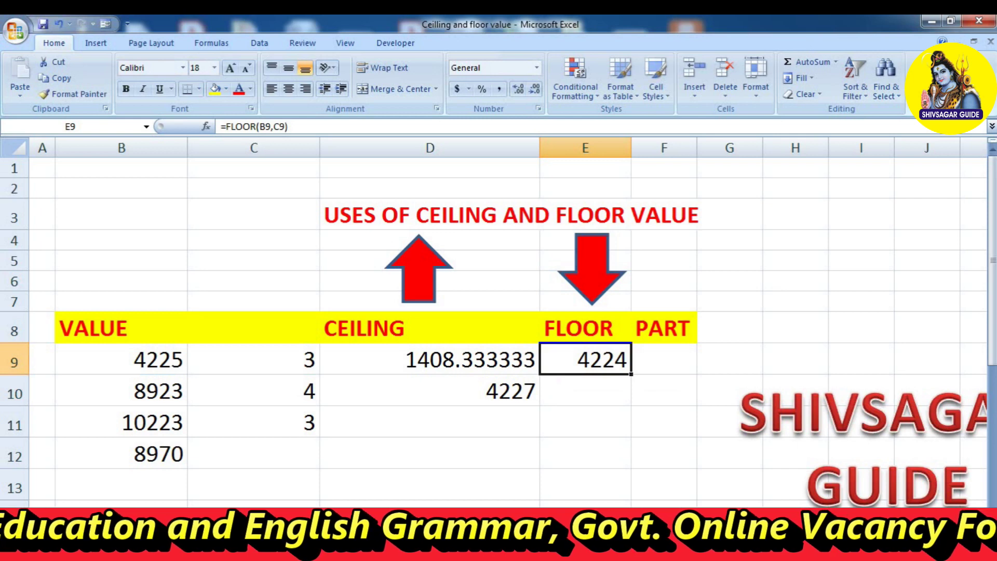
{"action": "left_click", "coordinate": [431, 390]}
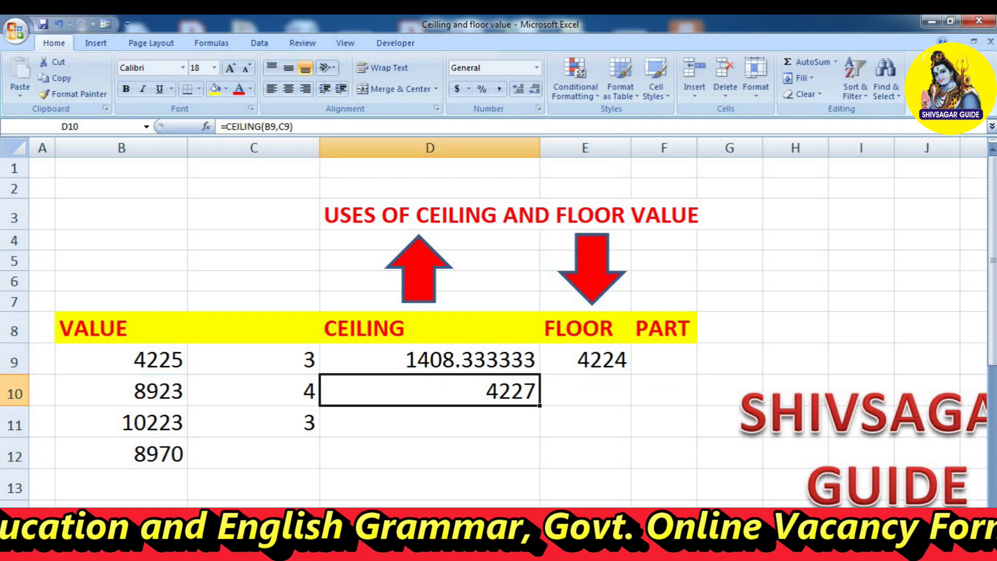
{"action": "left_click", "coordinate": [585, 359]}
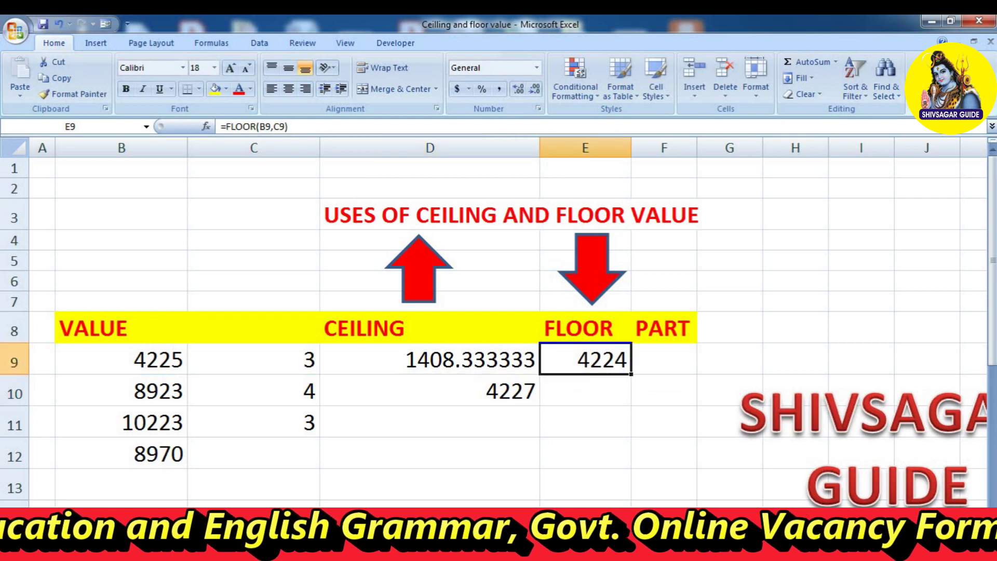
{"action": "left_click", "coordinate": [121, 359]}
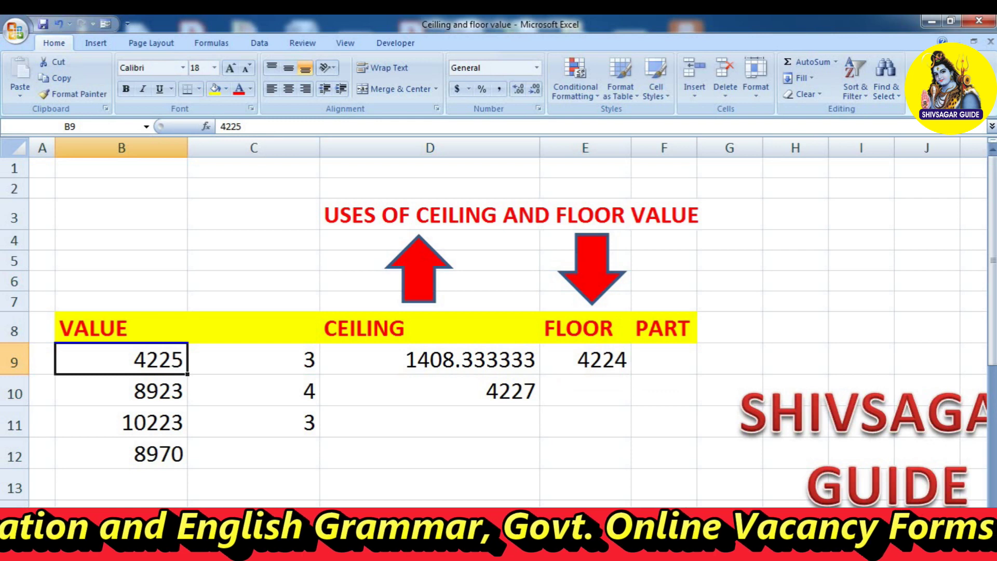
Change B9 to 4224 and inspect the updated formulas in D9 and E9.
{"action": "type", "text": "4224"}
{"action": "key", "text": "Return"}
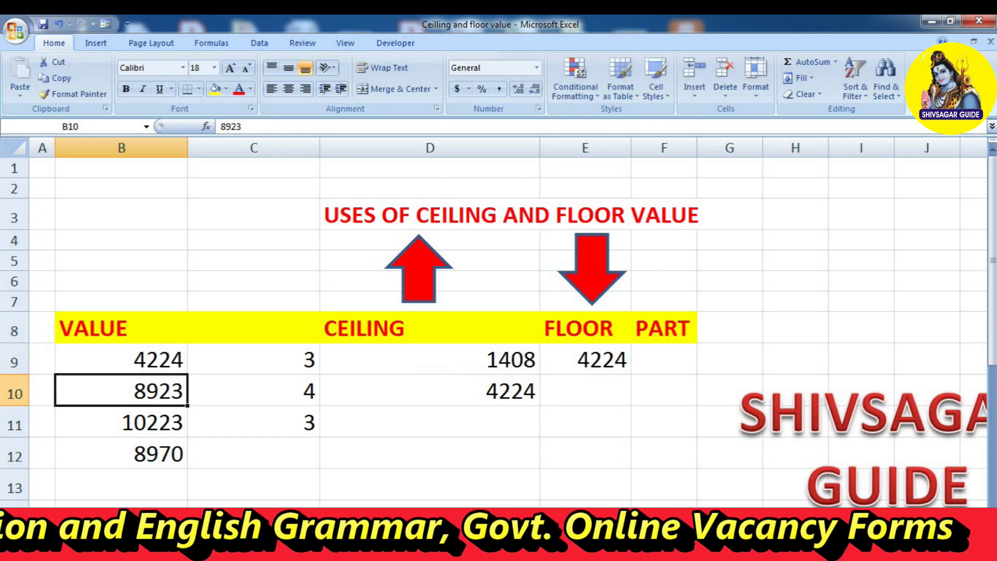
{"action": "left_click", "coordinate": [430, 358]}
{"action": "left_click", "coordinate": [586, 359]}
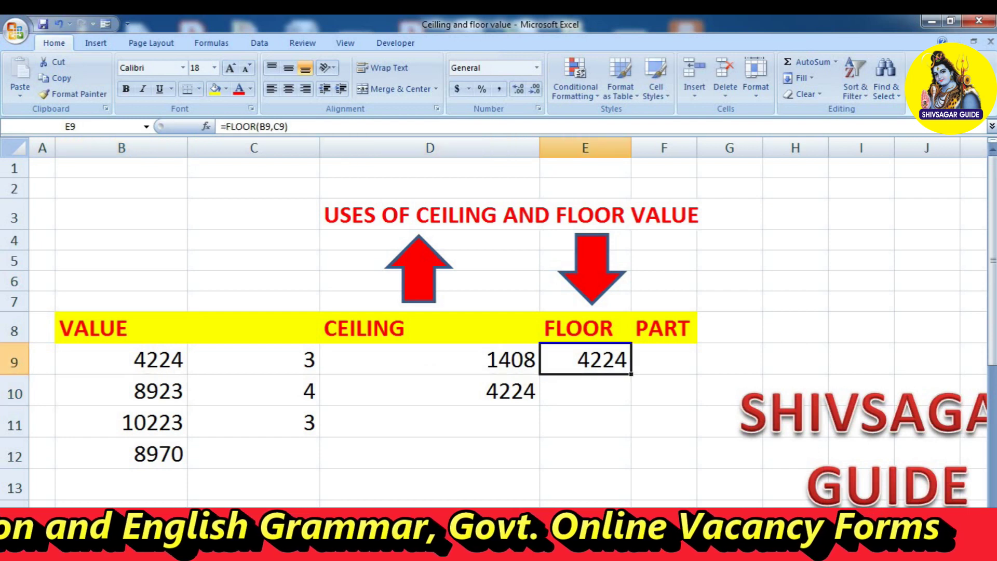
{"action": "left_click", "coordinate": [586, 390]}
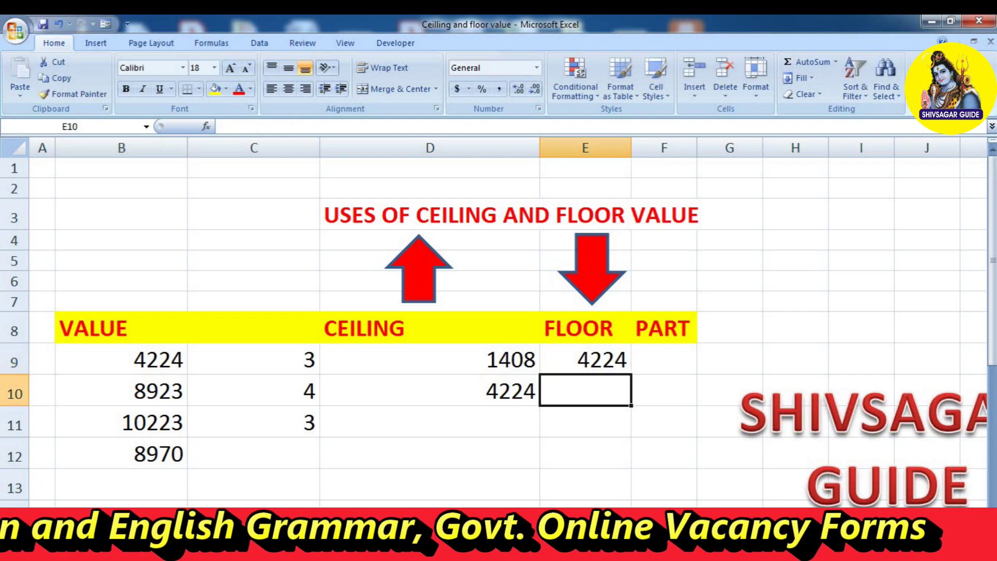
{"action": "left_click", "coordinate": [586, 358]}
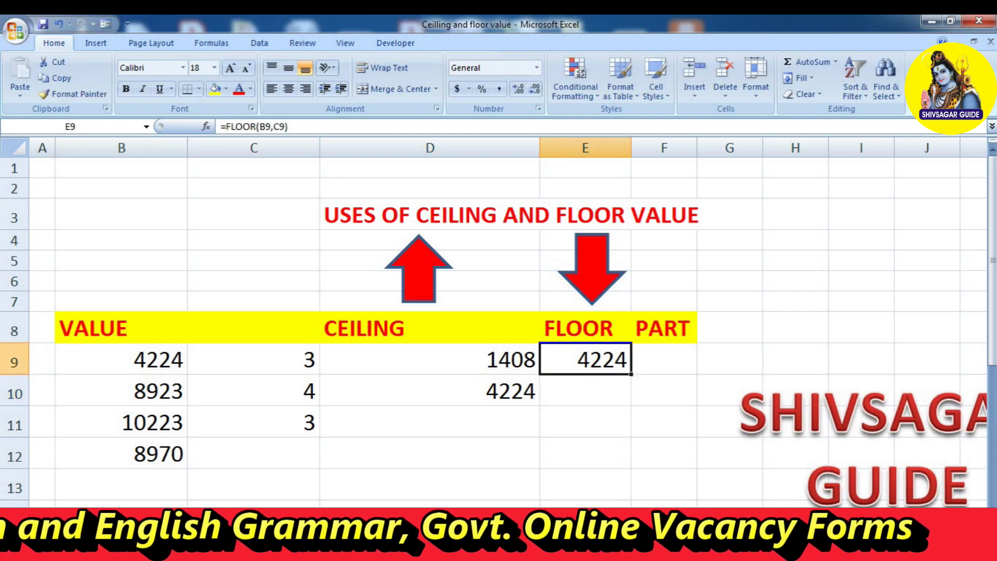
Start a division formula in F9 under PART that references B9.
{"action": "left_click", "coordinate": [664, 358]}
{"action": "type", "text": "="}
{"action": "left_click", "coordinate": [122, 359]}
Finish =B9/C9 in F9 so PART shows 1408.
{"action": "type", "text": "/"}
{"action": "left_click", "coordinate": [254, 359]}
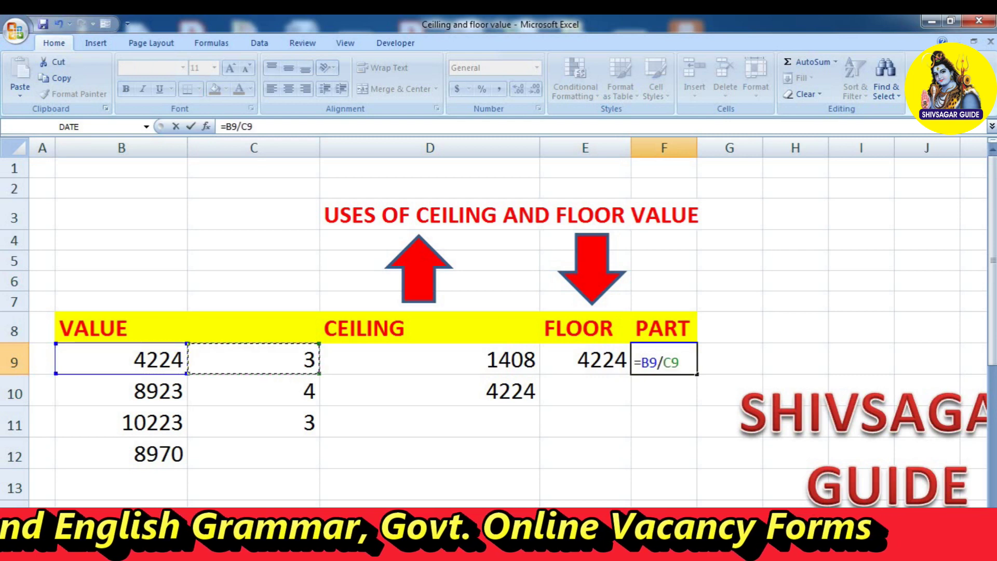
{"action": "key", "text": "Return"}
{"action": "key", "text": "Up"}
Overwrite D9 with the value 1409 and E9 with 1408.
{"action": "left_click", "coordinate": [586, 358]}
{"action": "left_click", "coordinate": [431, 359]}
{"action": "left_click", "coordinate": [585, 359]}
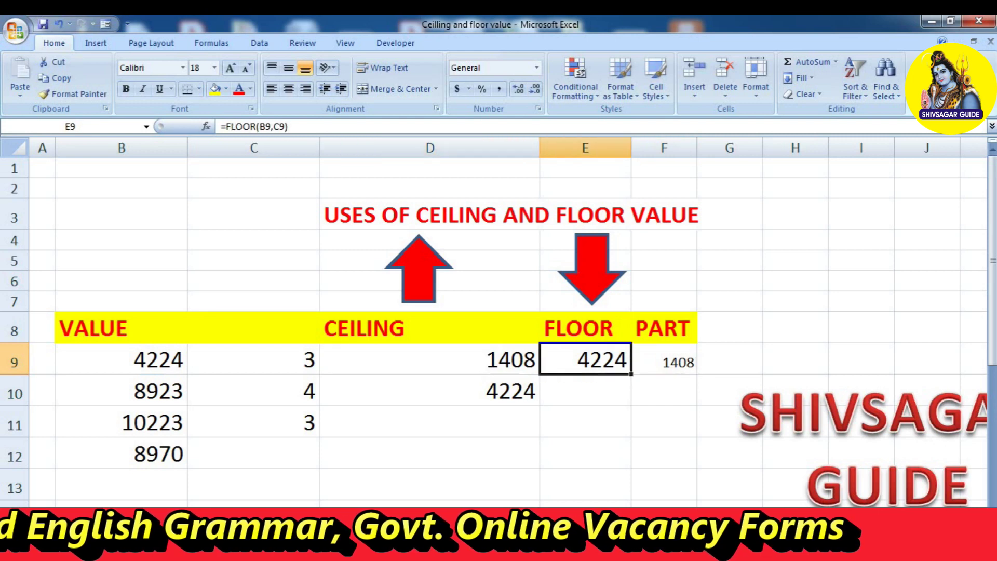
{"action": "left_click", "coordinate": [430, 359]}
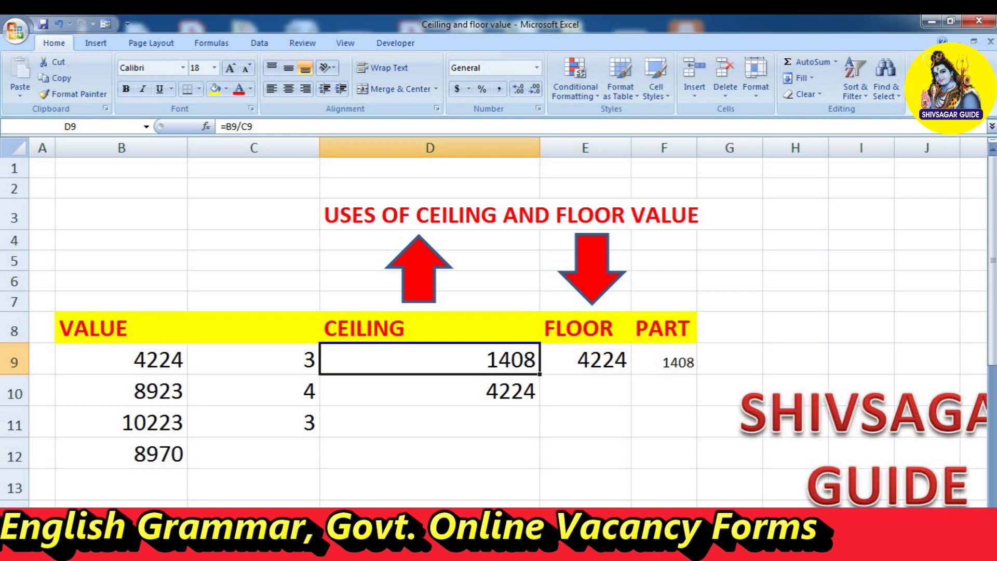
{"action": "left_click", "coordinate": [586, 359]}
{"action": "left_click", "coordinate": [430, 359]}
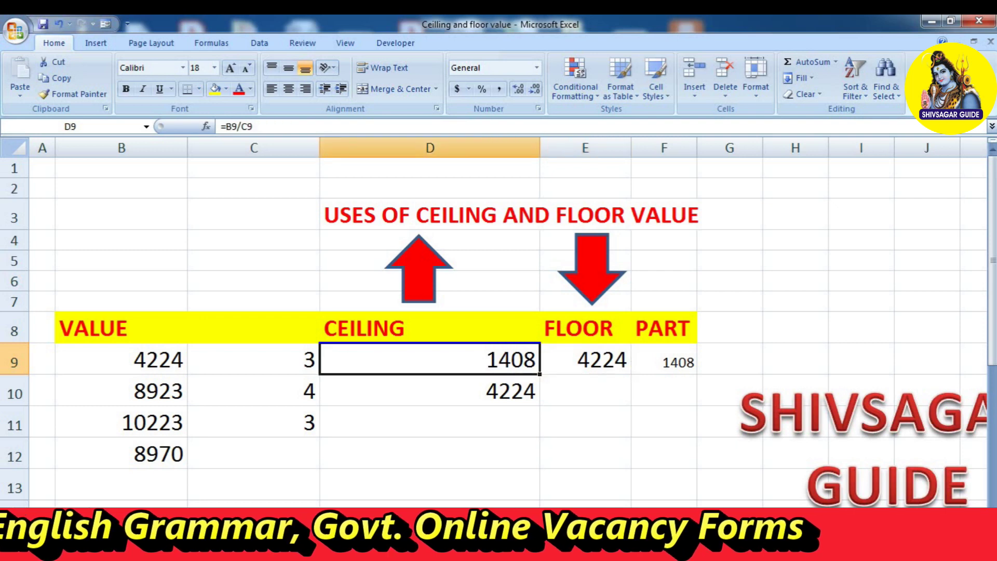
{"action": "type", "text": "1409"}
{"action": "key", "text": "Tab"}
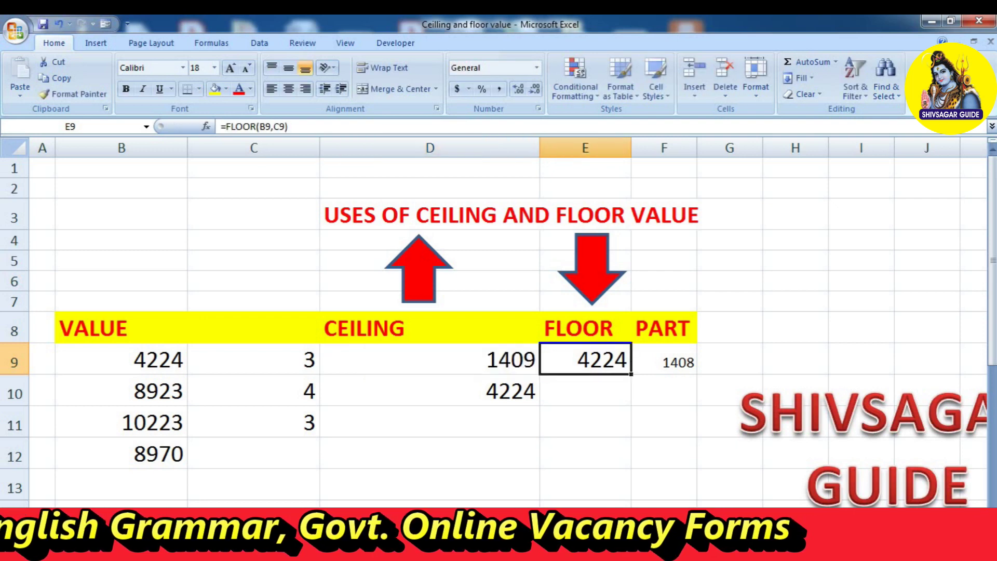
{"action": "type", "text": "1408"}
{"action": "key", "text": "Return"}
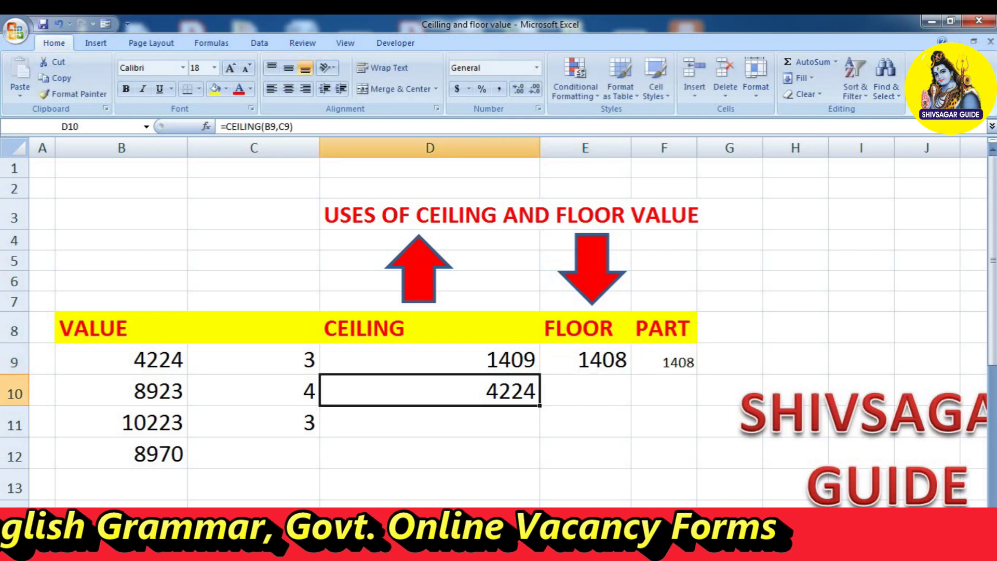
Clear the values from D10, D9, E9 and F9.
{"action": "left_click", "coordinate": [430, 358]}
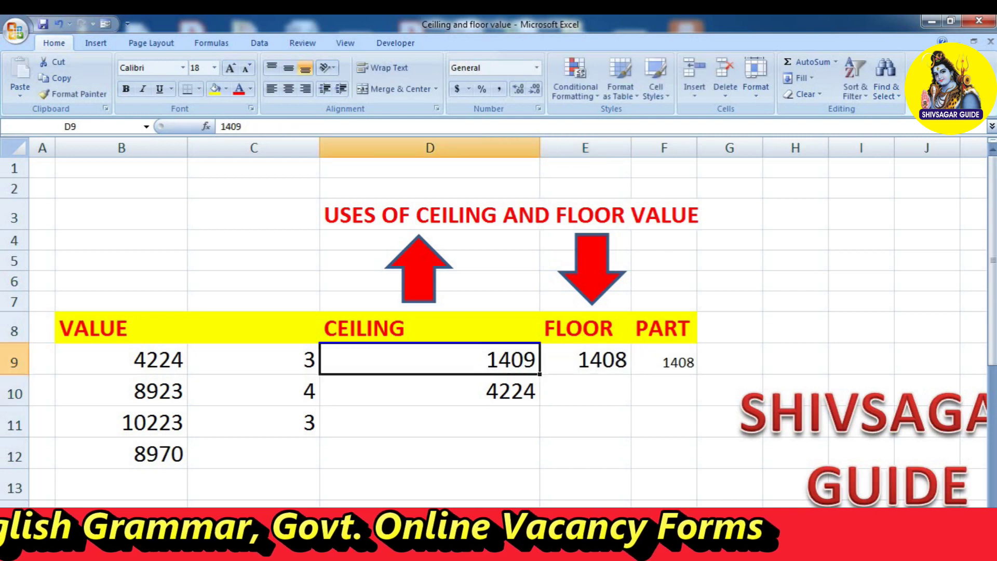
{"action": "left_click", "coordinate": [585, 359]}
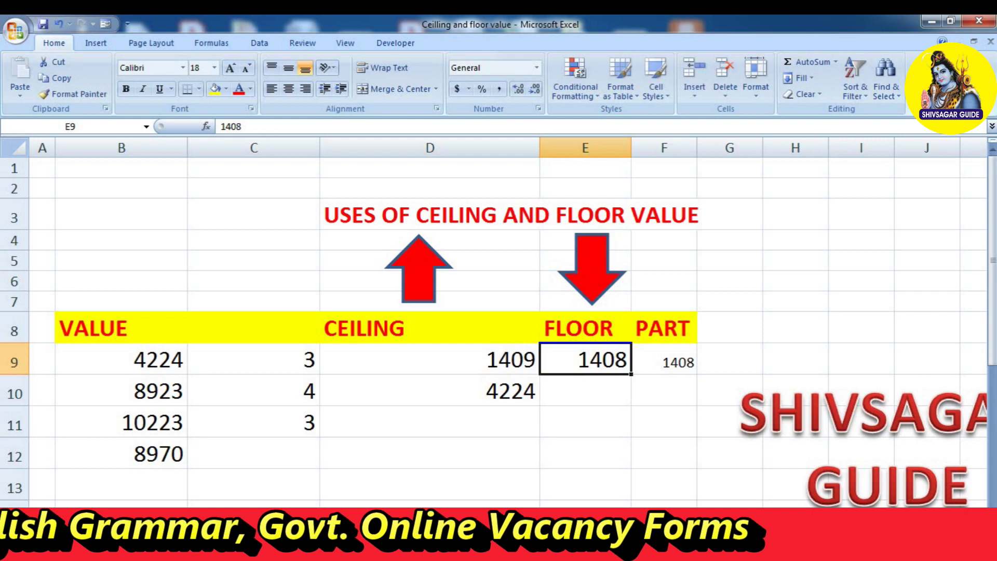
{"action": "left_click", "coordinate": [430, 359]}
{"action": "left_click", "coordinate": [430, 391]}
{"action": "key", "text": "Delete"}
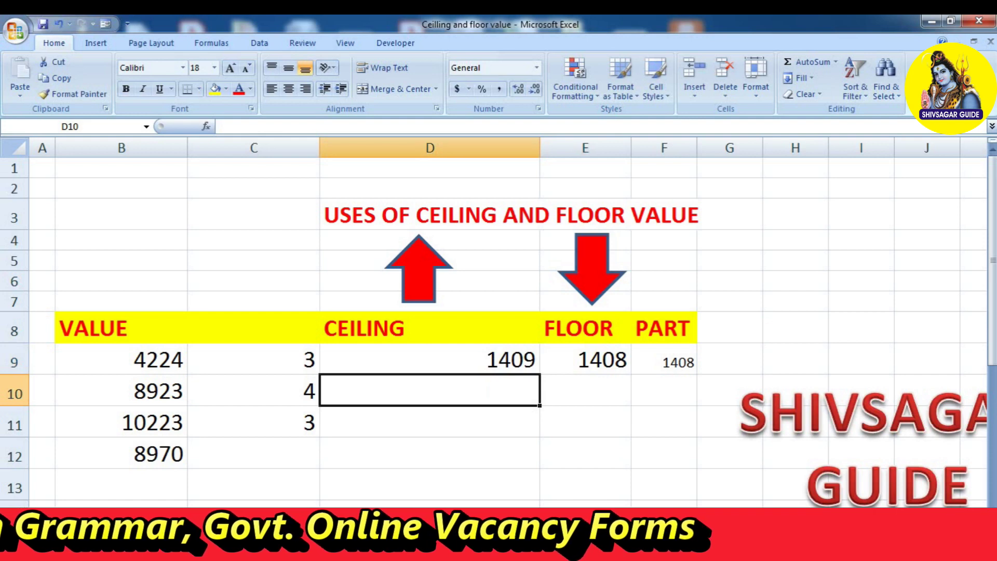
{"action": "left_click", "coordinate": [430, 359]}
{"action": "key", "text": "Delete"}
{"action": "left_click", "coordinate": [586, 358]}
{"action": "key", "text": "Delete"}
{"action": "left_click", "coordinate": [664, 358]}
{"action": "key", "text": "Delete"}
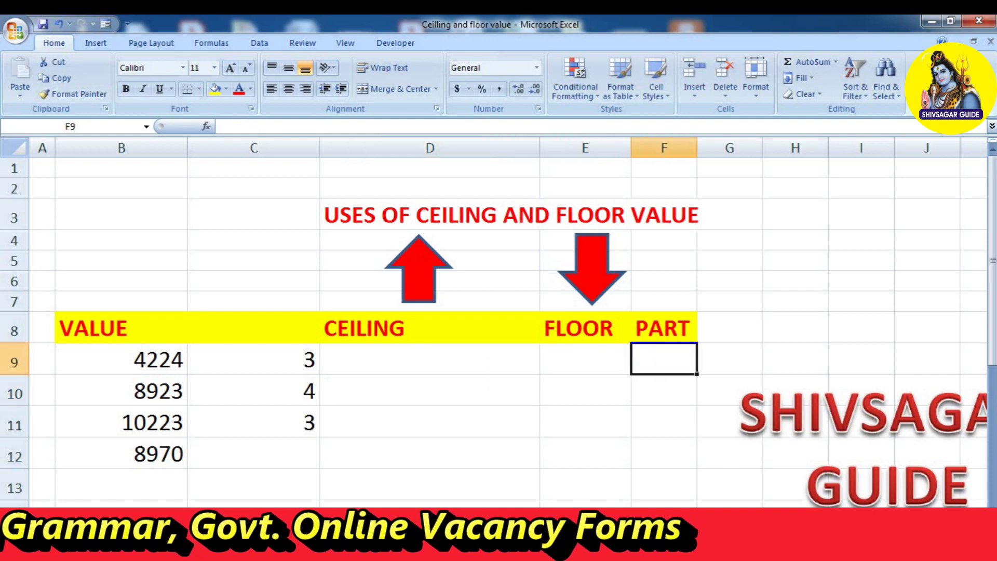
Cancel the formula started in D9 and restore B9 to 4225.
{"action": "left_click", "coordinate": [586, 358]}
{"action": "left_click", "coordinate": [430, 359]}
{"action": "type", "text": "="}
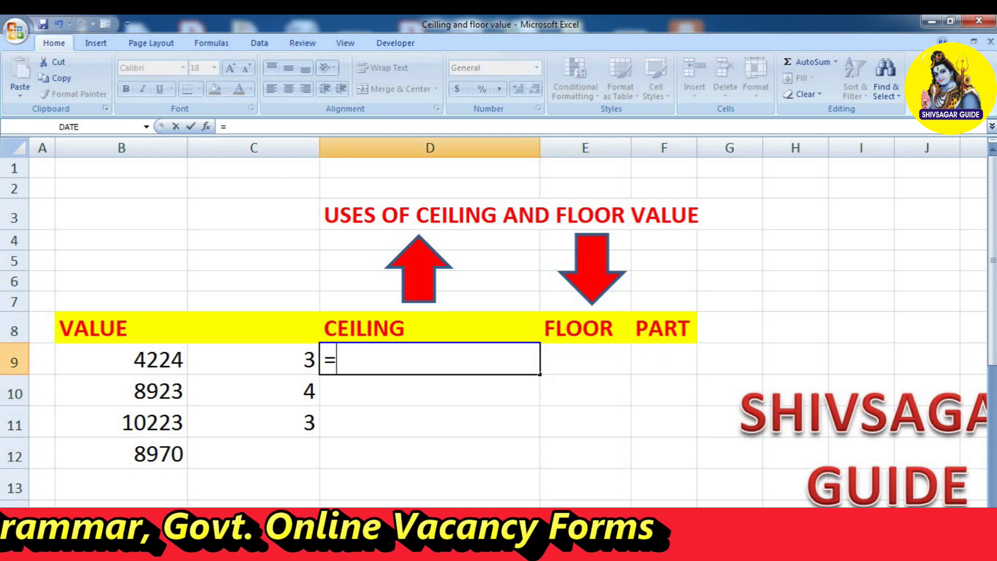
{"action": "key", "text": "Escape"}
{"action": "left_click", "coordinate": [121, 359]}
{"action": "type", "text": "422"}
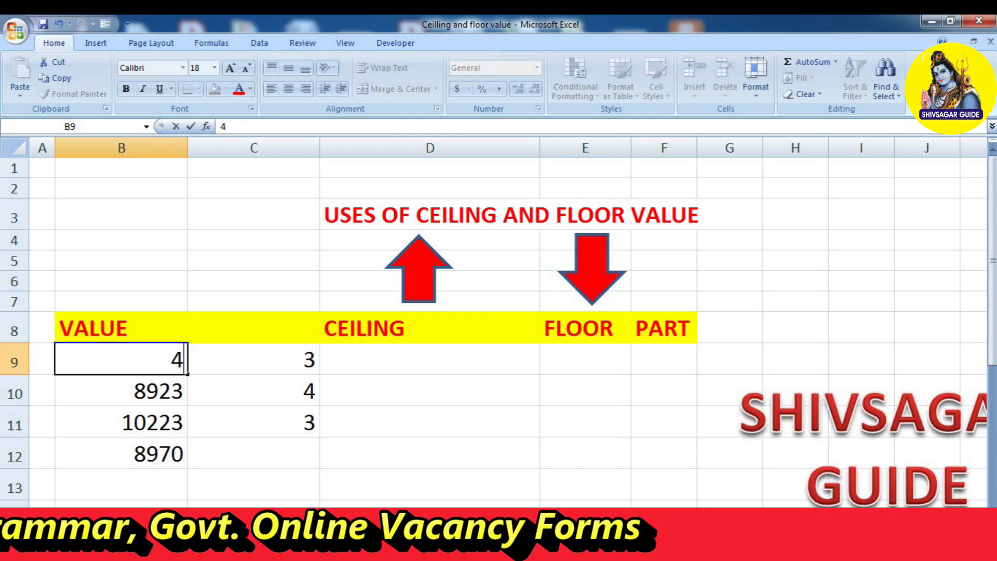
{"action": "type", "text": "5"}
{"action": "key", "text": "BackSpace"}
{"action": "type", "text": "25"}
{"action": "key", "text": "Tab"}
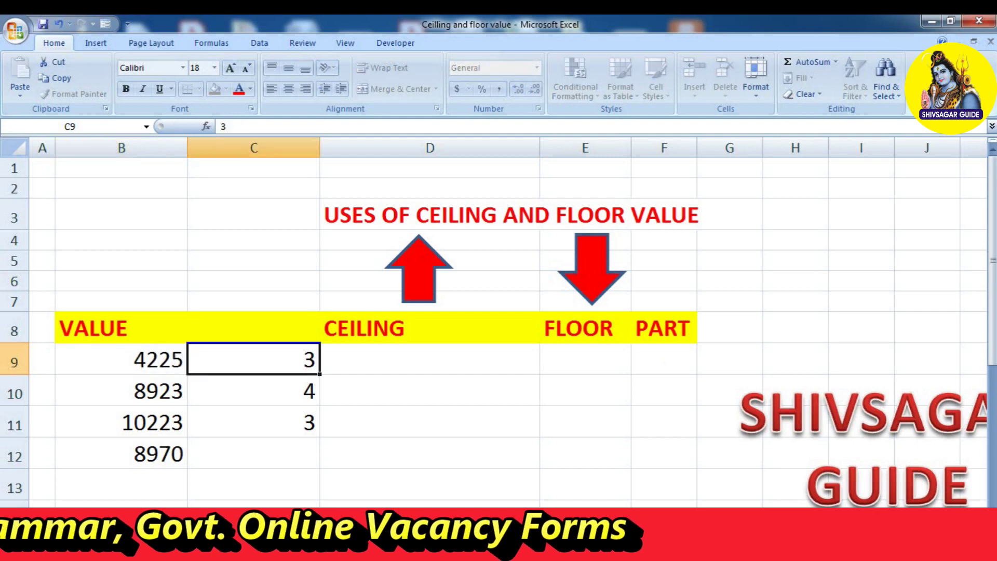
Enter =B9/C9 in D9, showing 1408.333333.
{"action": "left_click", "coordinate": [430, 359]}
{"action": "type", "text": "="}
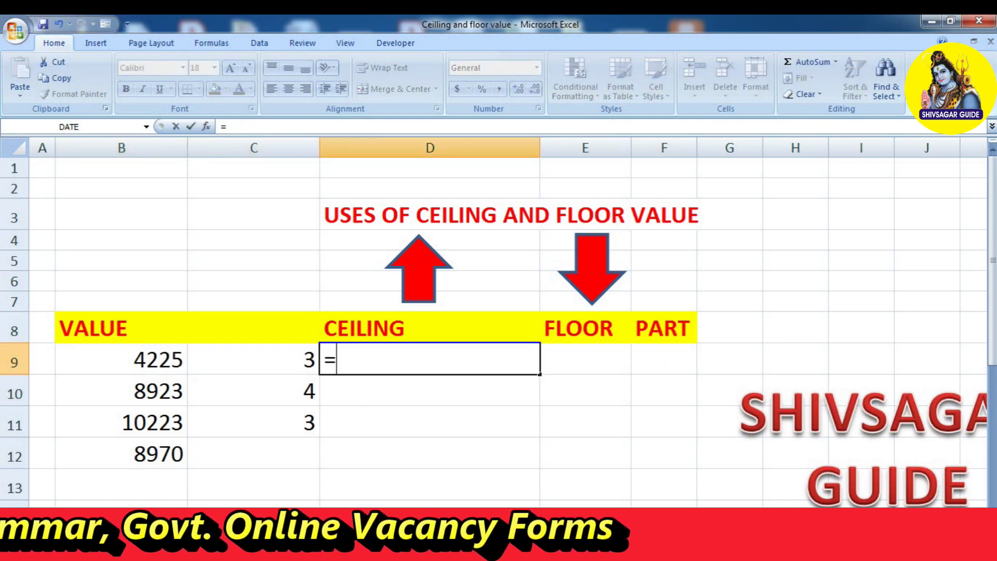
{"action": "left_click", "coordinate": [121, 358]}
{"action": "type", "text": "/"}
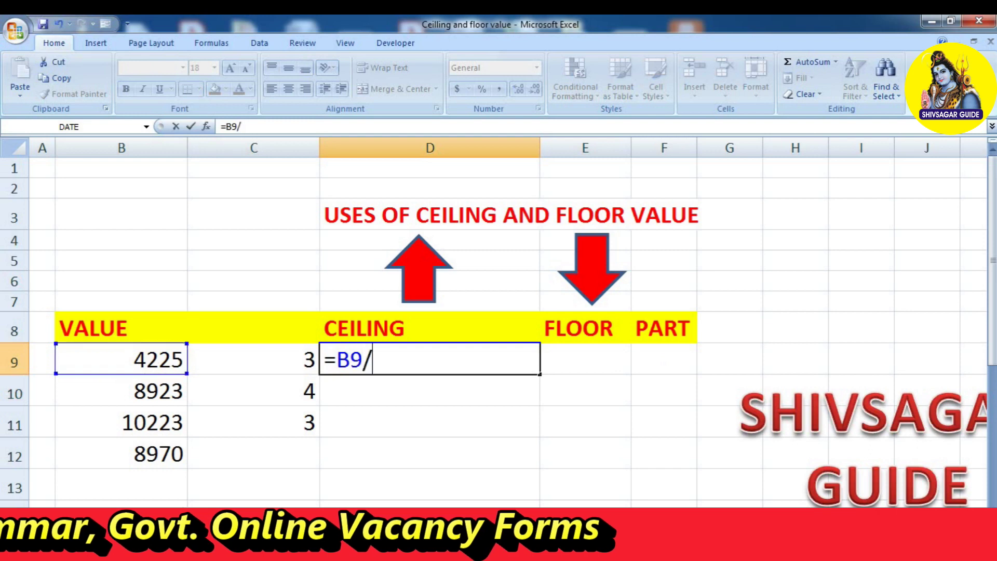
{"action": "key", "text": "Left"}
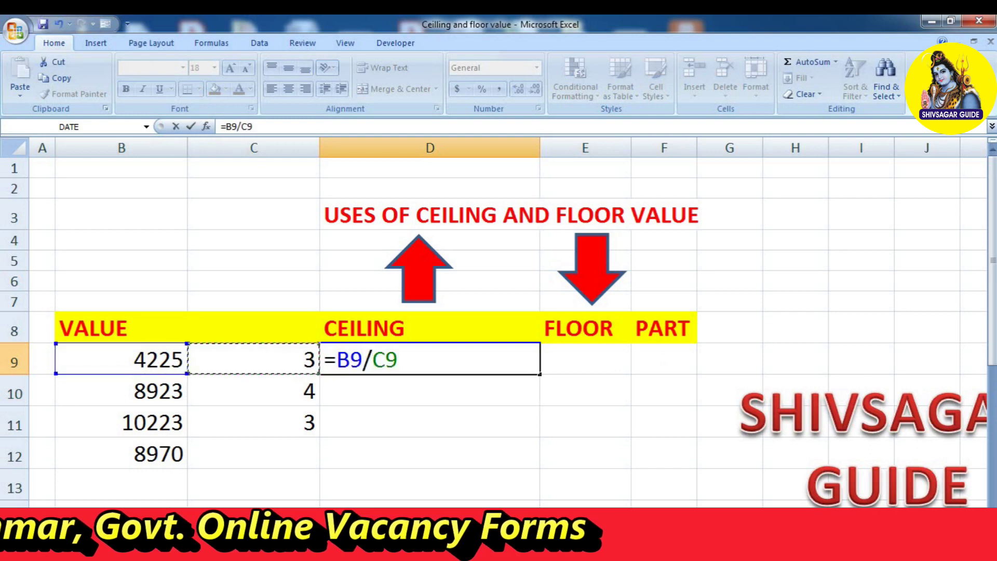
{"action": "key", "text": "Return"}
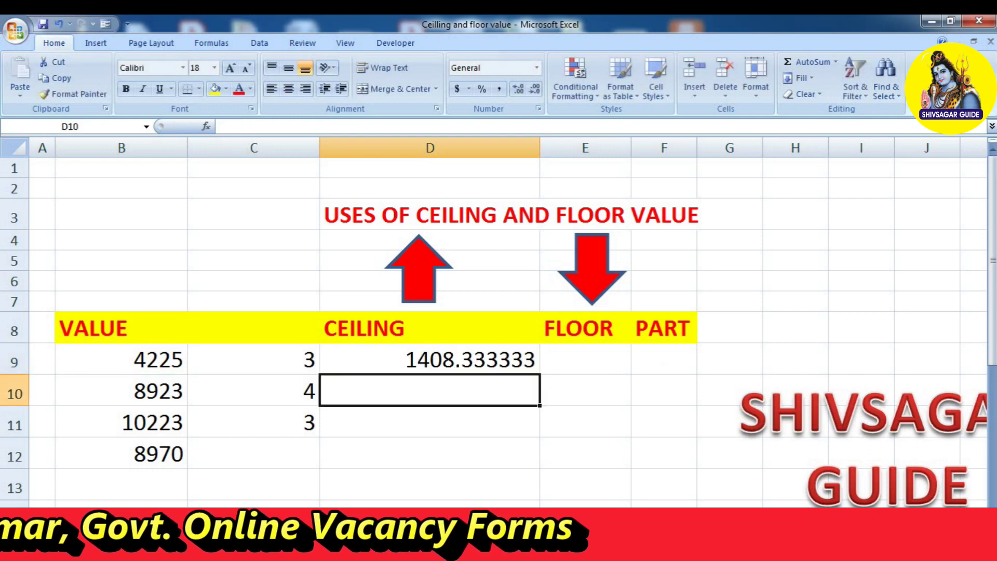
Clear the D9 result and begin typing =CEILING( in its place.
{"action": "left_click", "coordinate": [431, 358]}
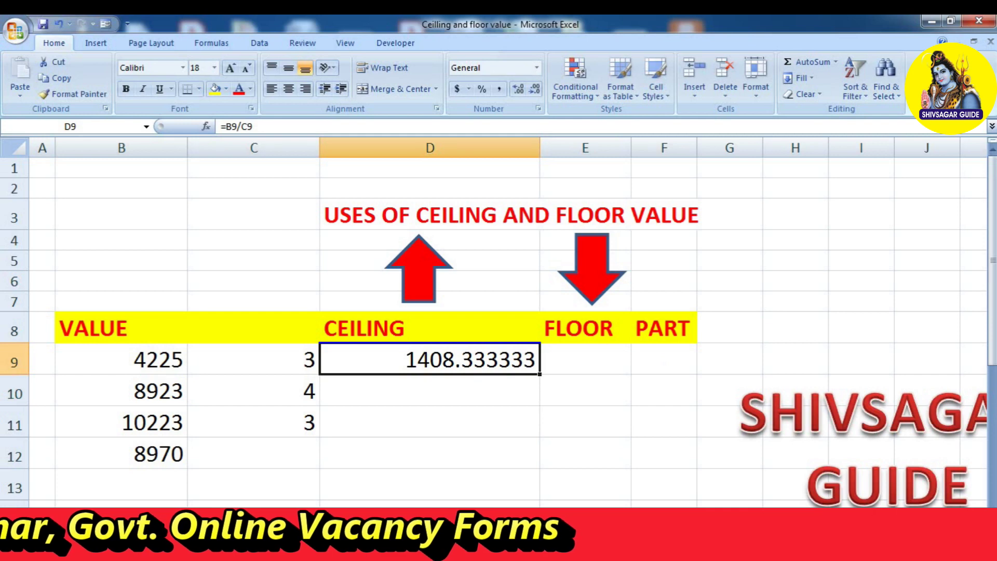
{"action": "key", "text": "Delete"}
{"action": "type", "text": "="}
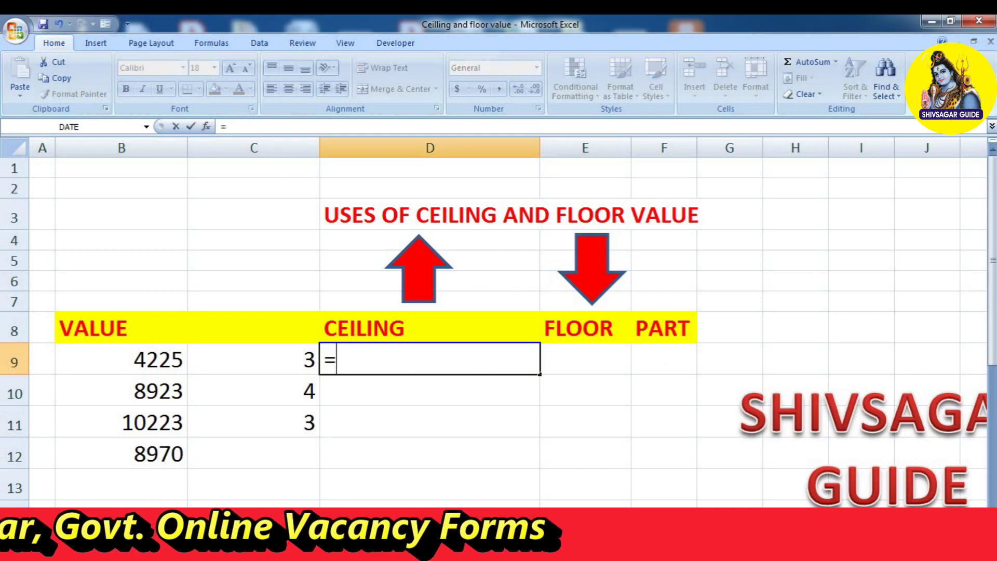
{"action": "type", "text": "CEIL"}
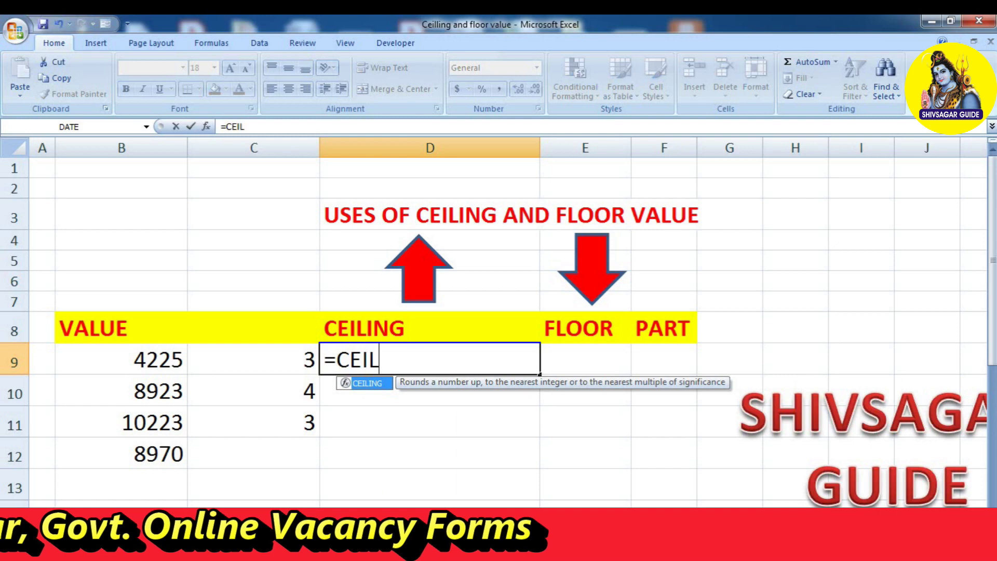
{"action": "type", "text": "ING("}
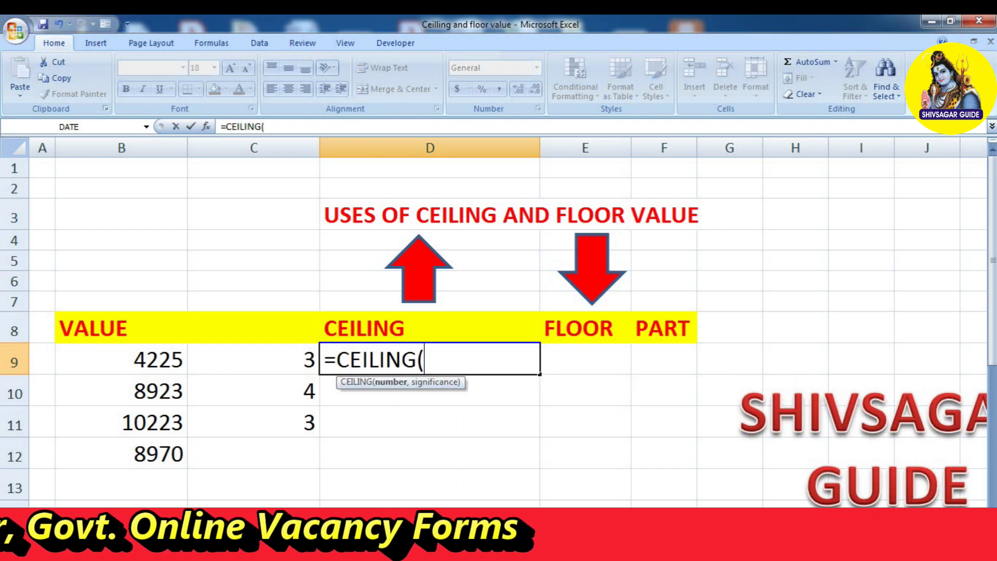
Complete D9 as =CEILING(B9,C9), showing 4227, and check its source cells.
{"action": "left_click", "coordinate": [122, 359]}
{"action": "type", "text": "/"}
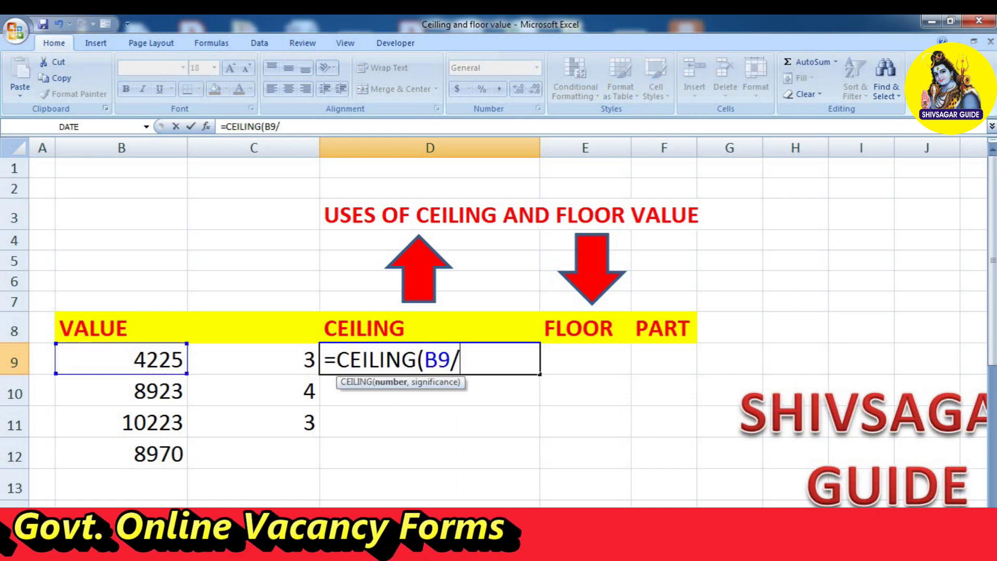
{"action": "key", "text": "BackSpace"}
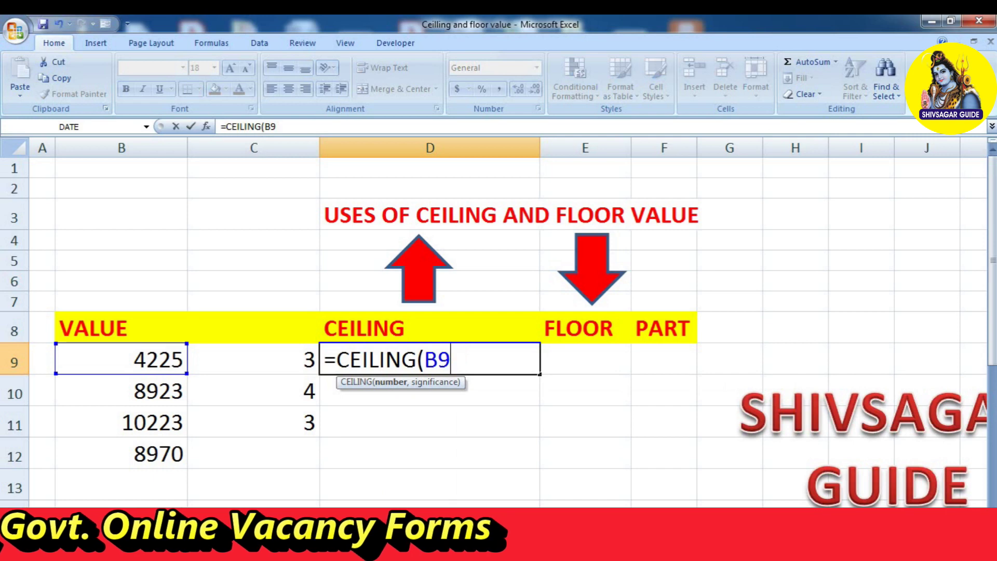
{"action": "type", "text": ","}
{"action": "left_click", "coordinate": [253, 360]}
{"action": "type", "text": ")"}
{"action": "key", "text": "Return"}
{"action": "left_click", "coordinate": [430, 359]}
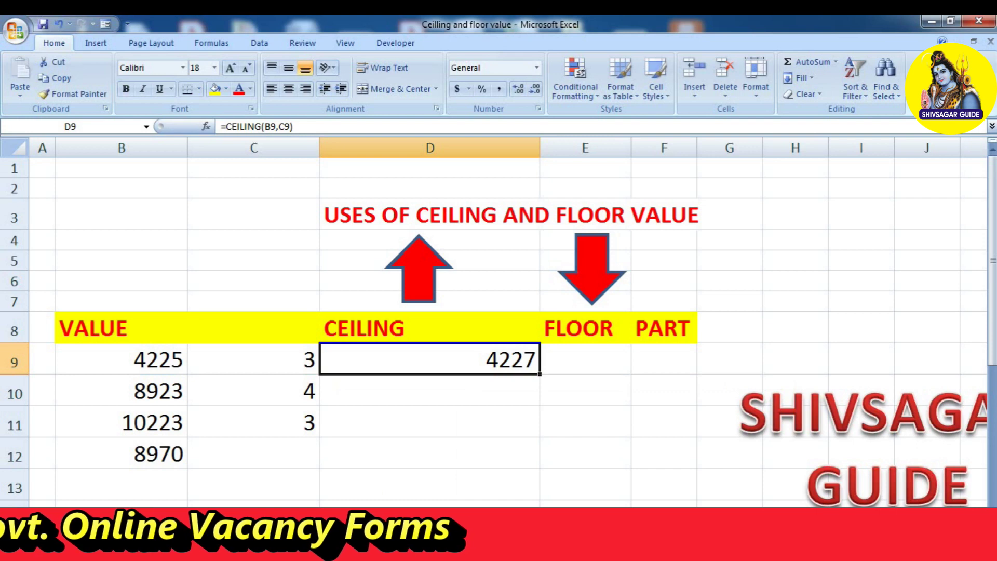
{"action": "left_click", "coordinate": [254, 359]}
{"action": "left_click", "coordinate": [121, 359]}
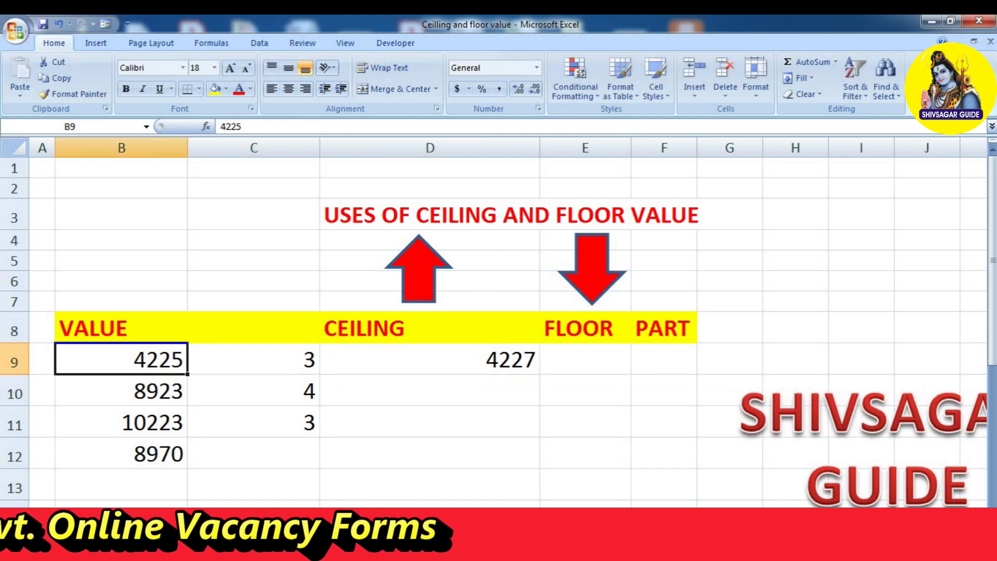
{"action": "key", "text": "Right"}
{"action": "key", "text": "Right"}
{"action": "key", "text": "Right"}
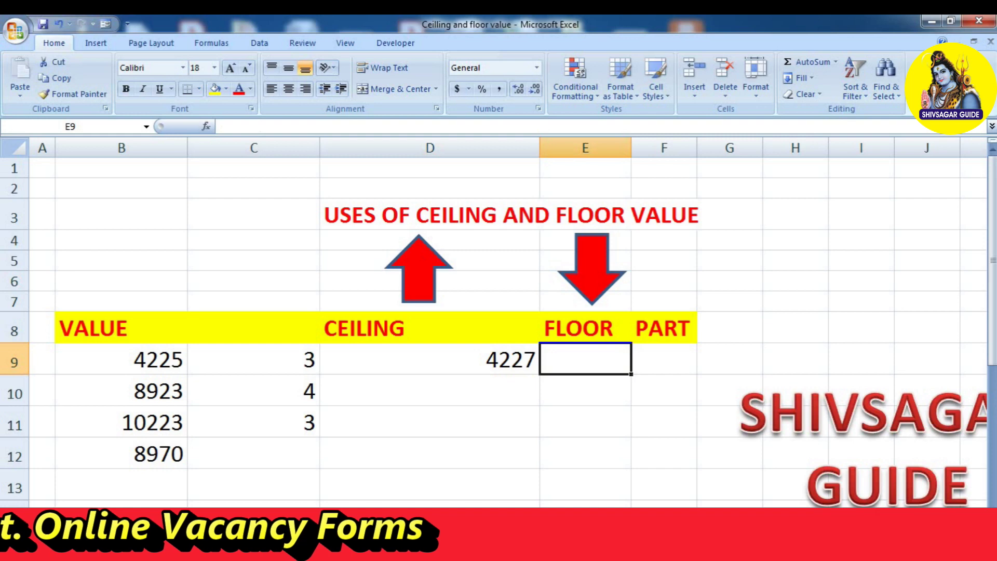
Enter =FLOOR(B9,C9) in E9, rounding 4225 down to 4224.
{"action": "type", "text": "="}
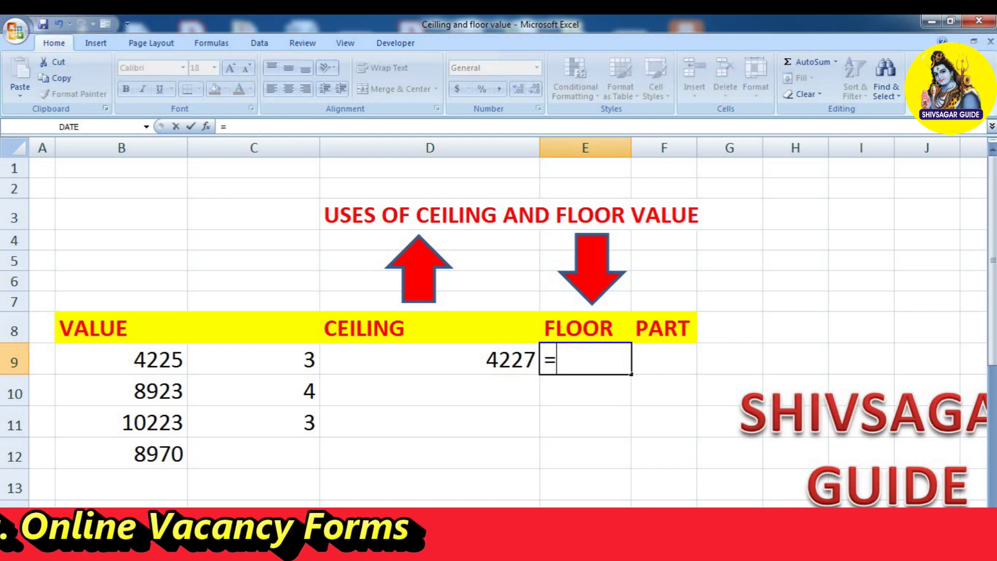
{"action": "type", "text": "FLOOR("}
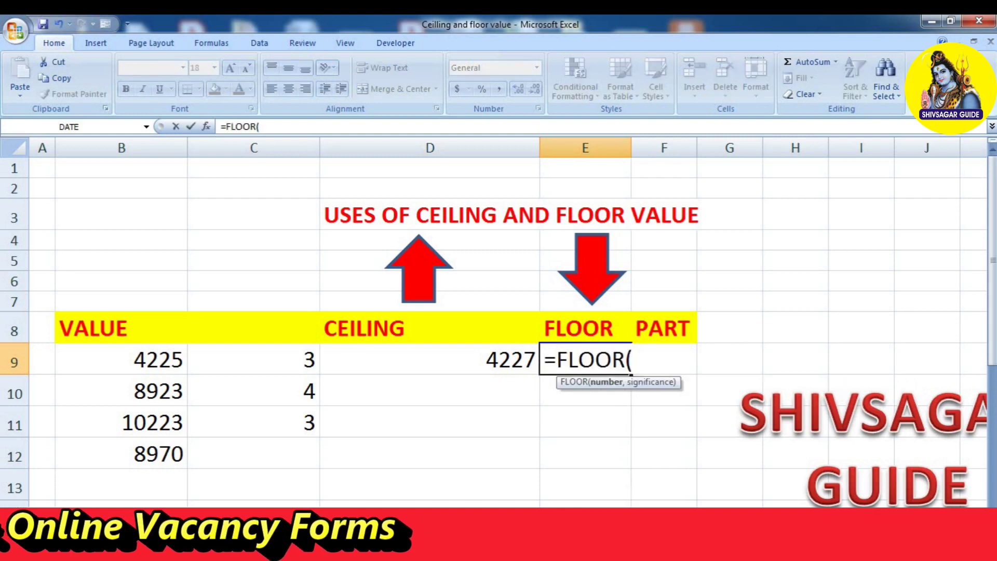
{"action": "key", "text": "Left"}
{"action": "key", "text": "Left"}
{"action": "key", "text": "Left"}
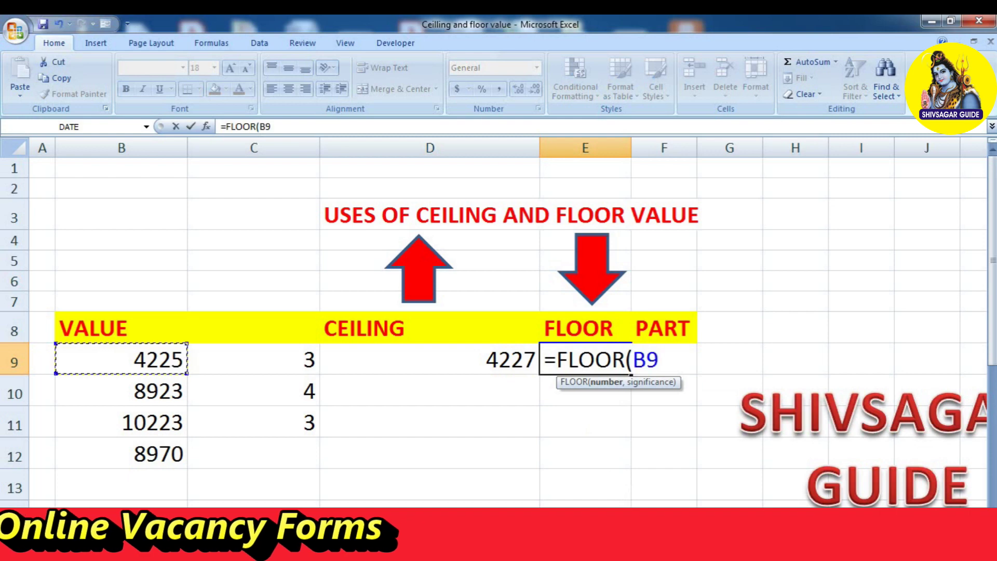
{"action": "type", "text": ","}
{"action": "left_click", "coordinate": [253, 359]}
{"action": "type", "text": ")"}
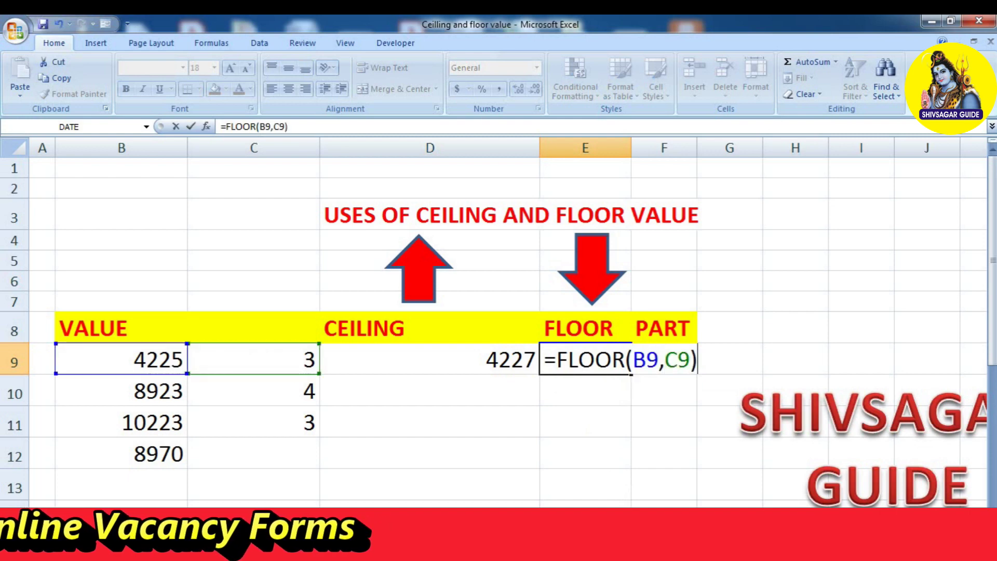
{"action": "key", "text": "Return"}
{"action": "left_click", "coordinate": [585, 358]}
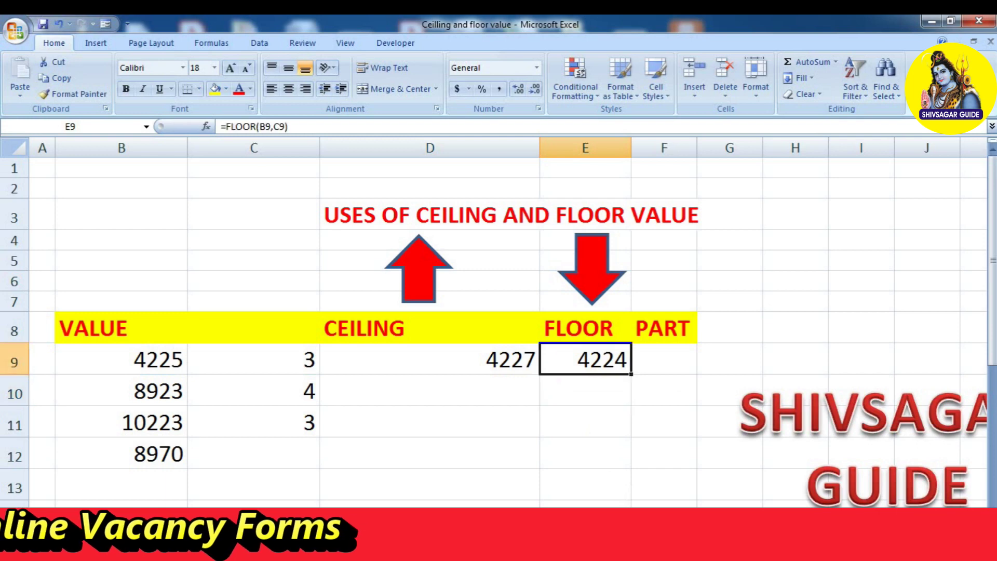
{"action": "key", "text": "Left"}
{"action": "key", "text": "Left"}
{"action": "key", "text": "Left"}
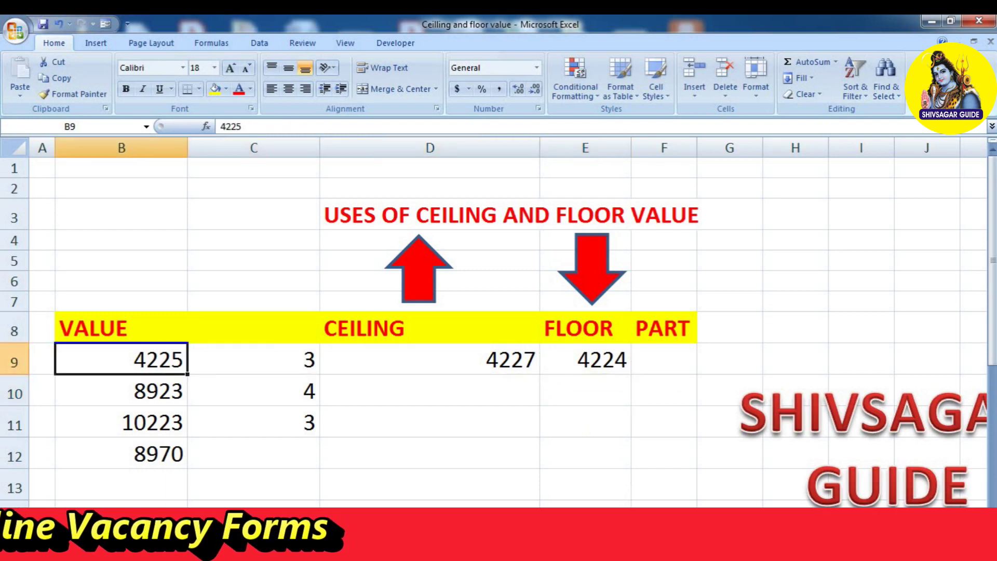
{"action": "key", "text": "Right"}
{"action": "key", "text": "Right"}
{"action": "key", "text": "Right"}
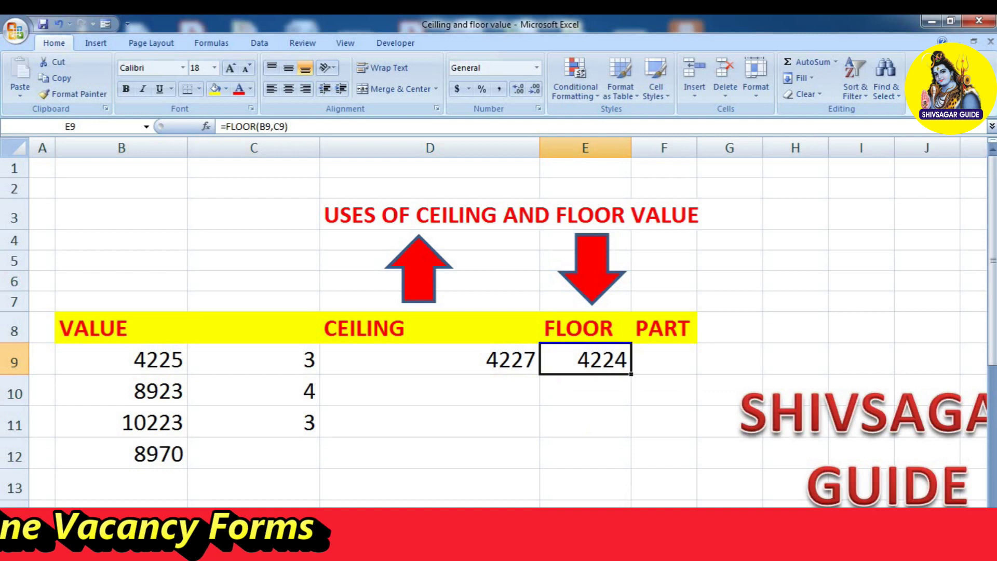
{"action": "key", "text": "Left"}
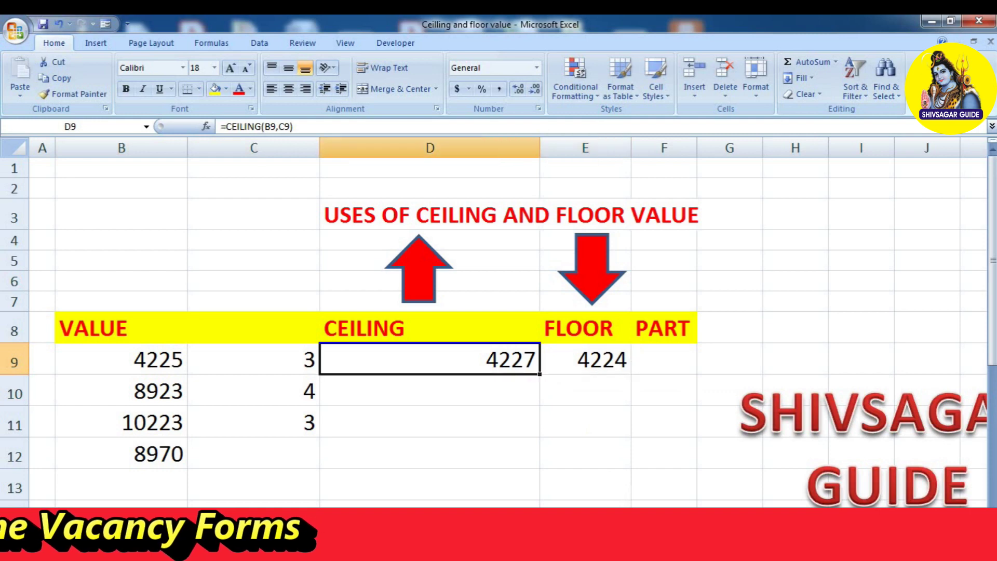
{"action": "key", "text": "Left"}
{"action": "key", "text": "Left"}
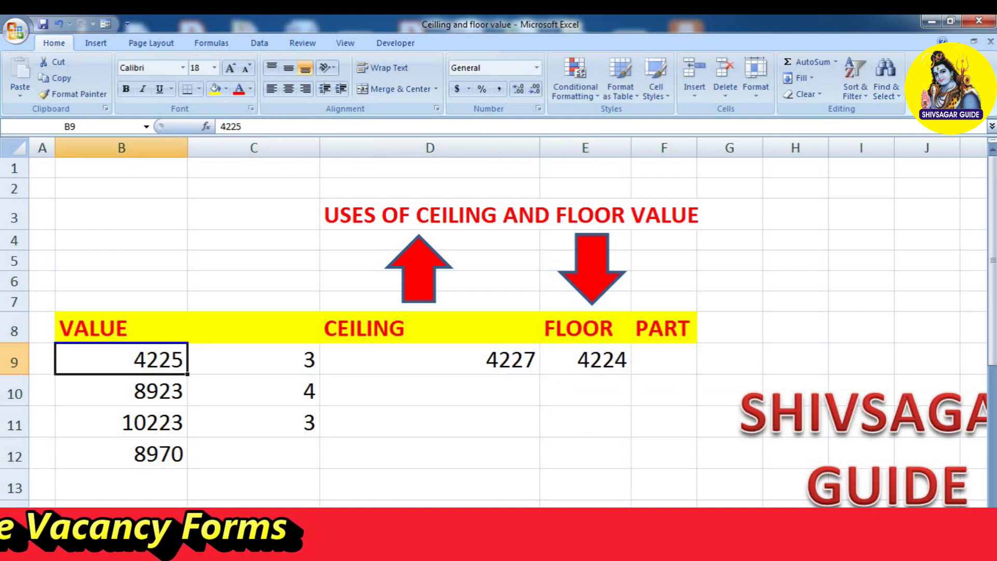
{"action": "key", "text": "Right"}
{"action": "key", "text": "Right"}
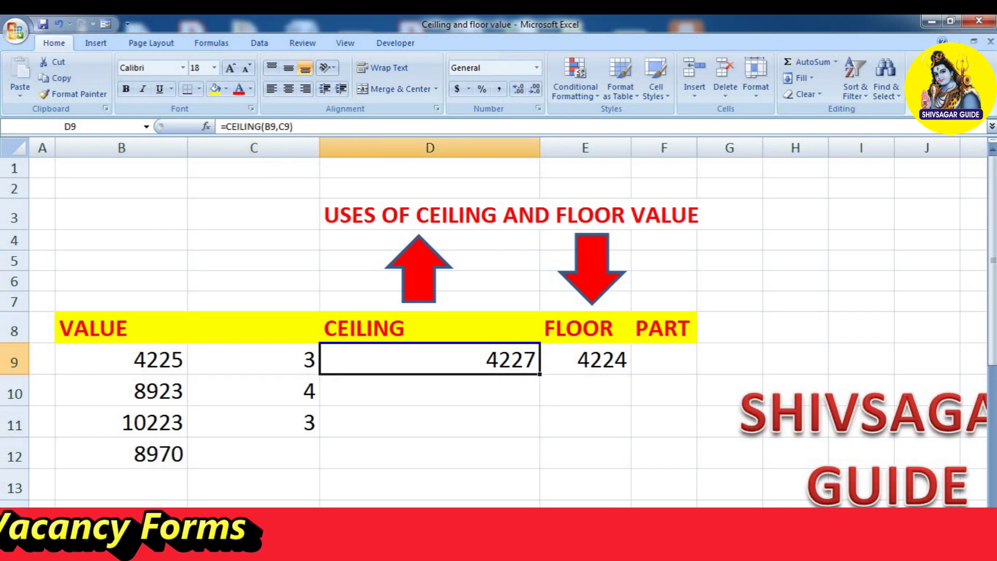
{"action": "key", "text": "Right"}
{"action": "key", "text": "Left"}
{"action": "key", "text": "Right"}
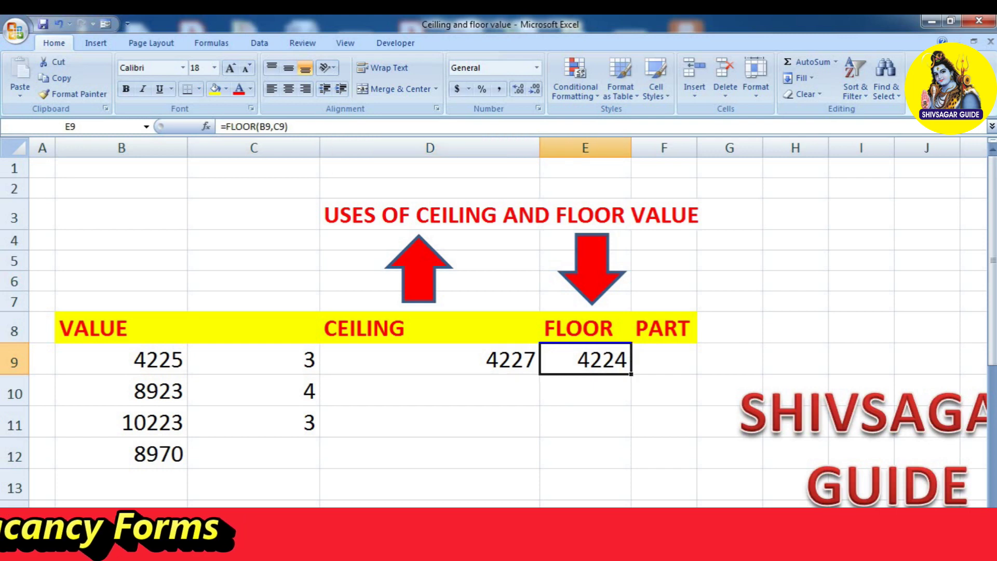
{"action": "left_click", "coordinate": [586, 453]}
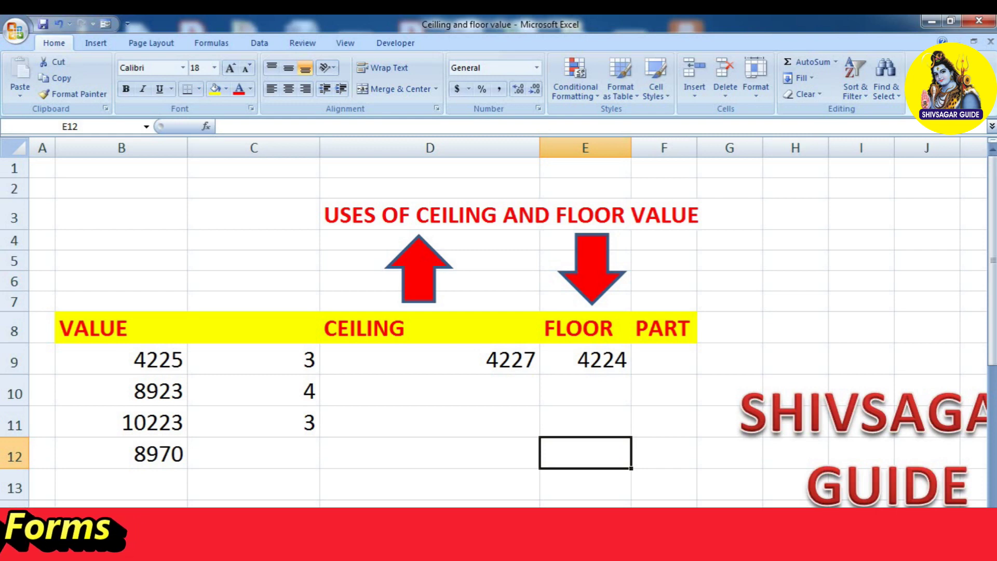
Drag across the SHIVSAGAR GUIDE text box to select all its wording.
{"action": "left_click", "coordinate": [430, 390]}
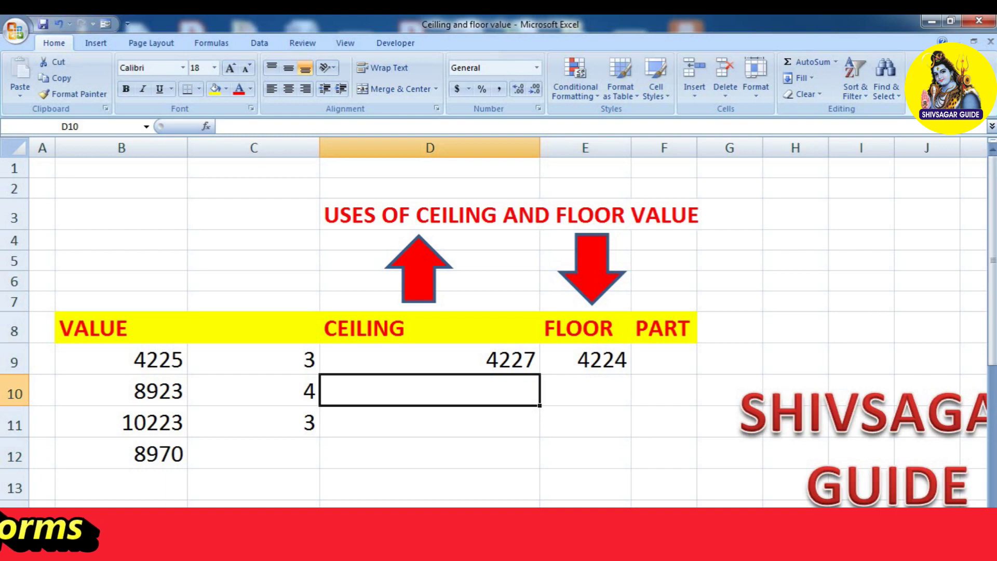
{"action": "left_click", "coordinate": [741, 418]}
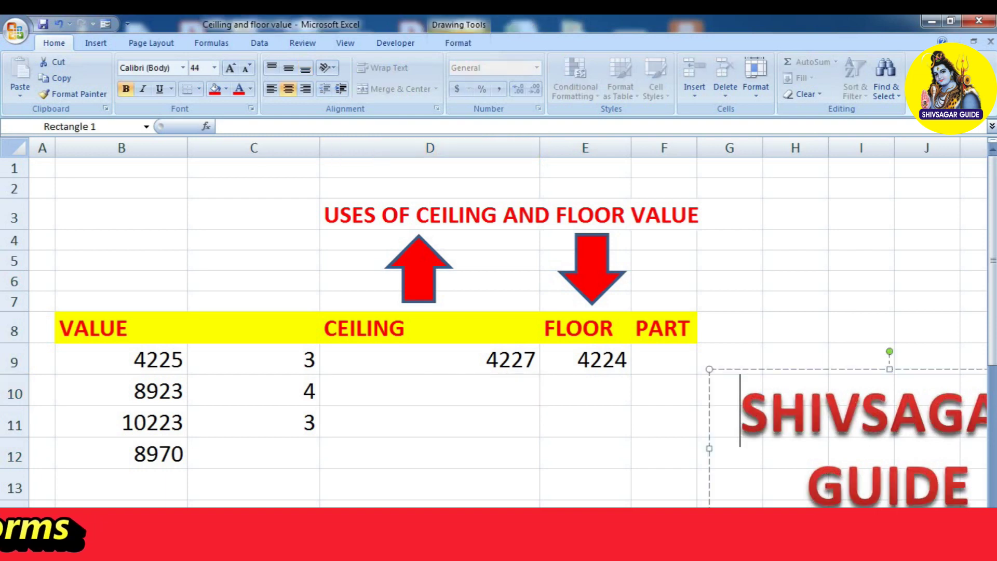
{"action": "scroll", "coordinate": [499, 322], "scroll_direction": "right", "scroll_amount": 3}
{"action": "scroll", "coordinate": [499, 322], "scroll_direction": "down", "scroll_amount": 1}
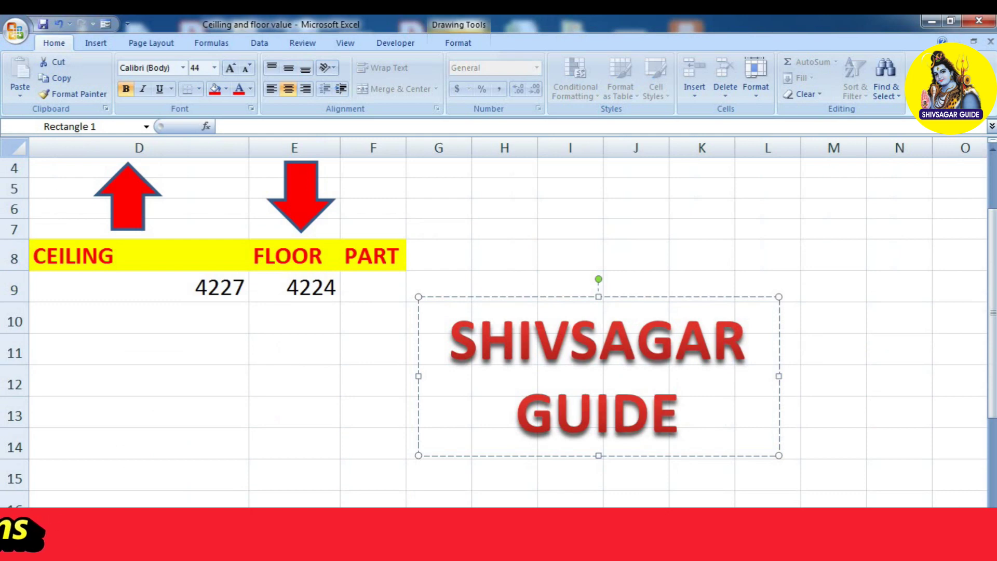
{"action": "left_click_drag", "start_coordinate": [681, 415], "coordinate": [451, 341]}
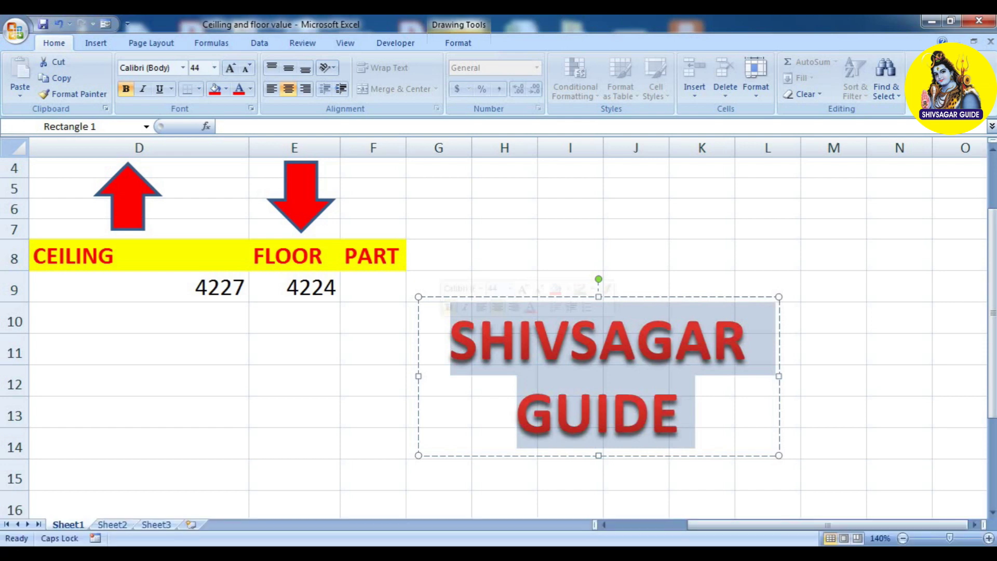
{"action": "left_click_drag", "start_coordinate": [831, 526], "coordinate": [751, 526]}
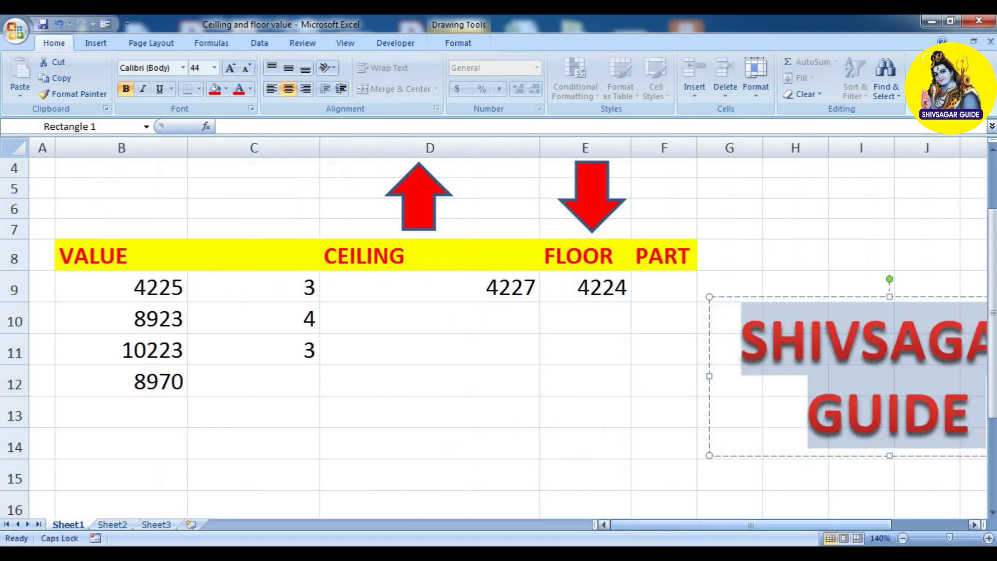